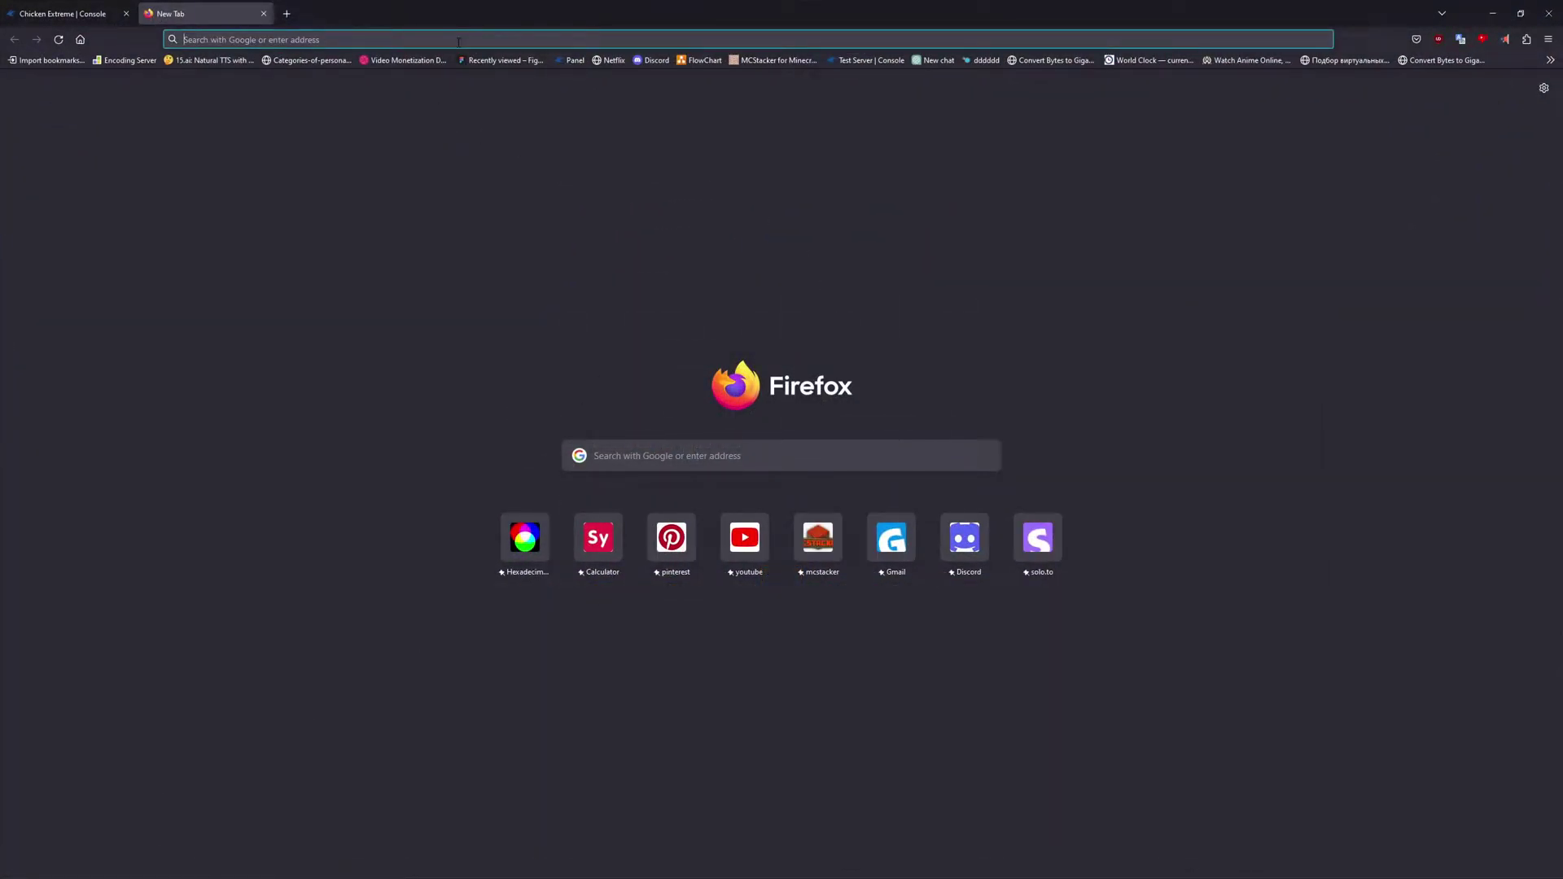
Step: Google 'FAWE' and open the SpigotMC FastAsyncWorldEdit 2.8.0 result
type("FAWE")
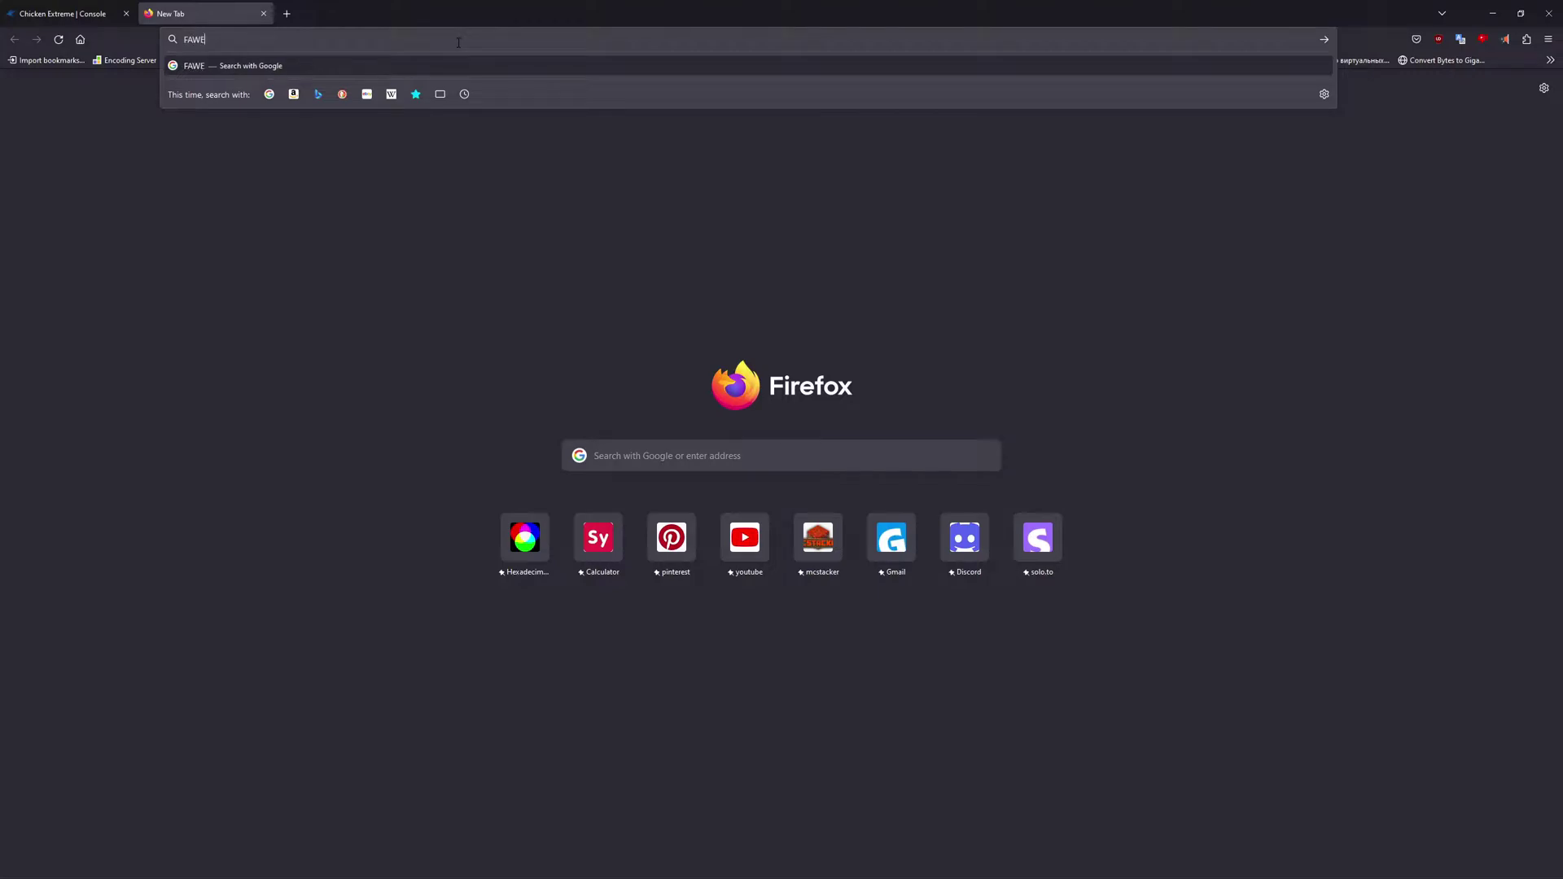
key("Return")
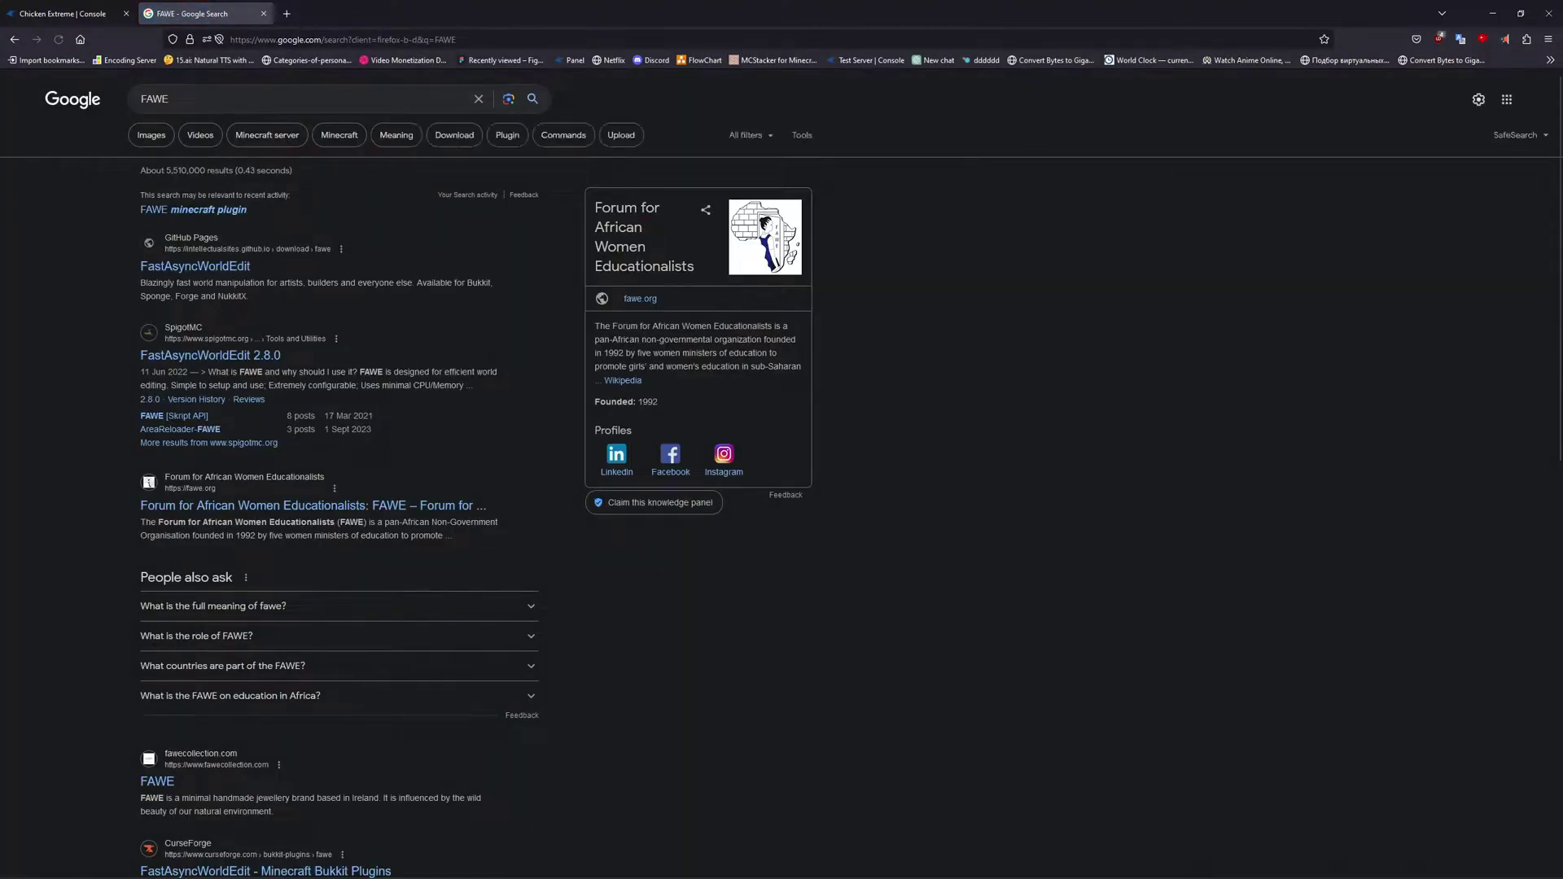
left_click(218, 352)
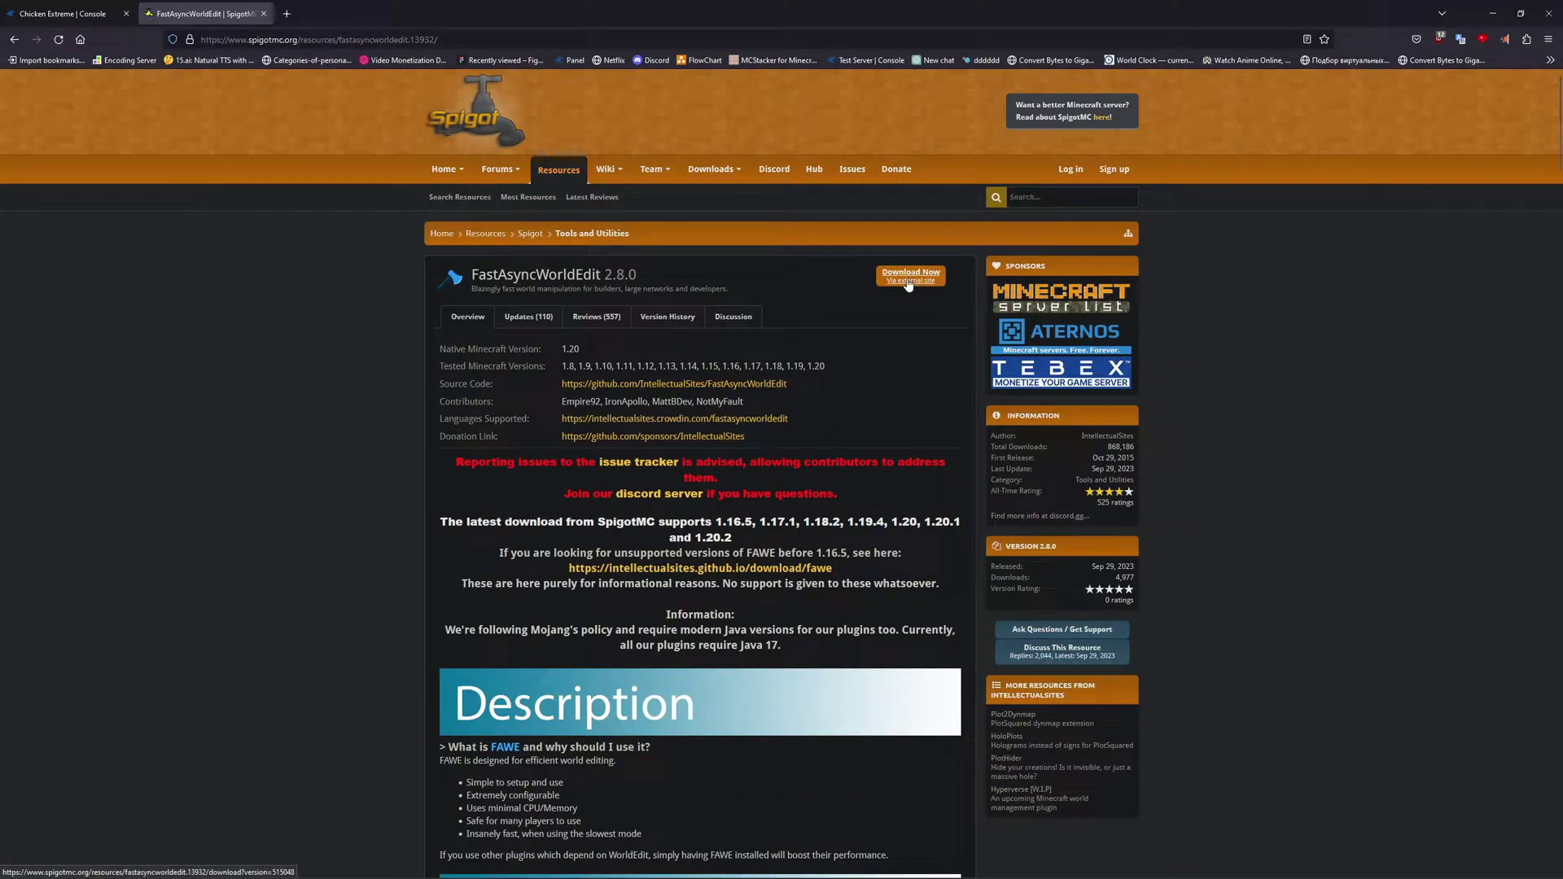
Step: Go from SpigotMC's Download Now to Jenkins and get FastAsyncWorldEdit-Bukkit-2.8.1-SNAPSHOT-574.jar
left_click(909, 280)
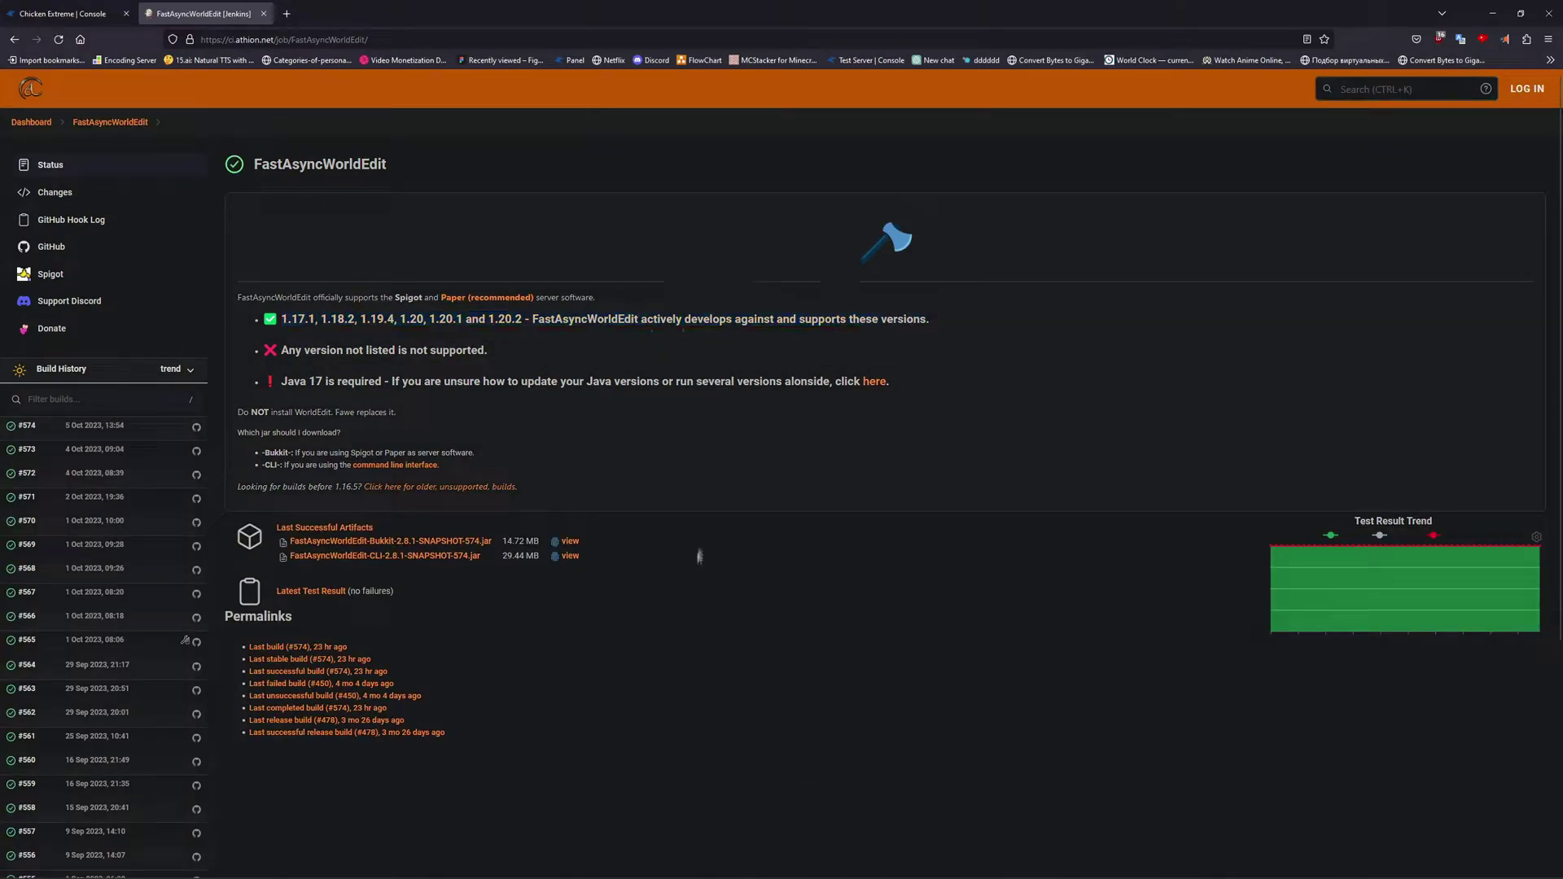
left_click(446, 542)
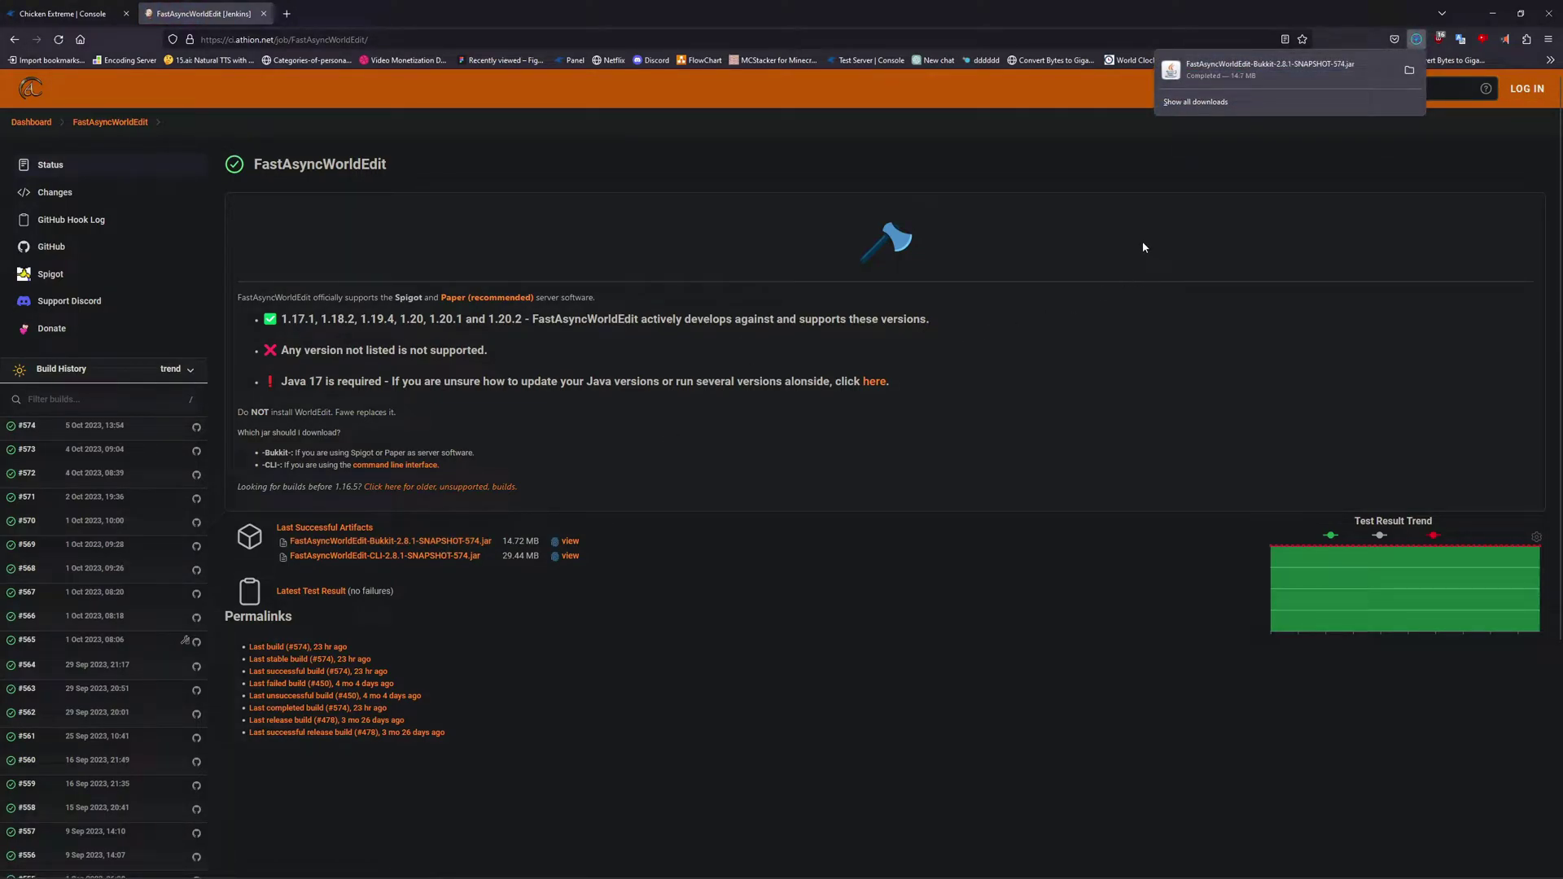
Step: In the Chicken Extreme file manager, upload the FAWE Bukkit jar into the plugins folder
left_click(65, 14)
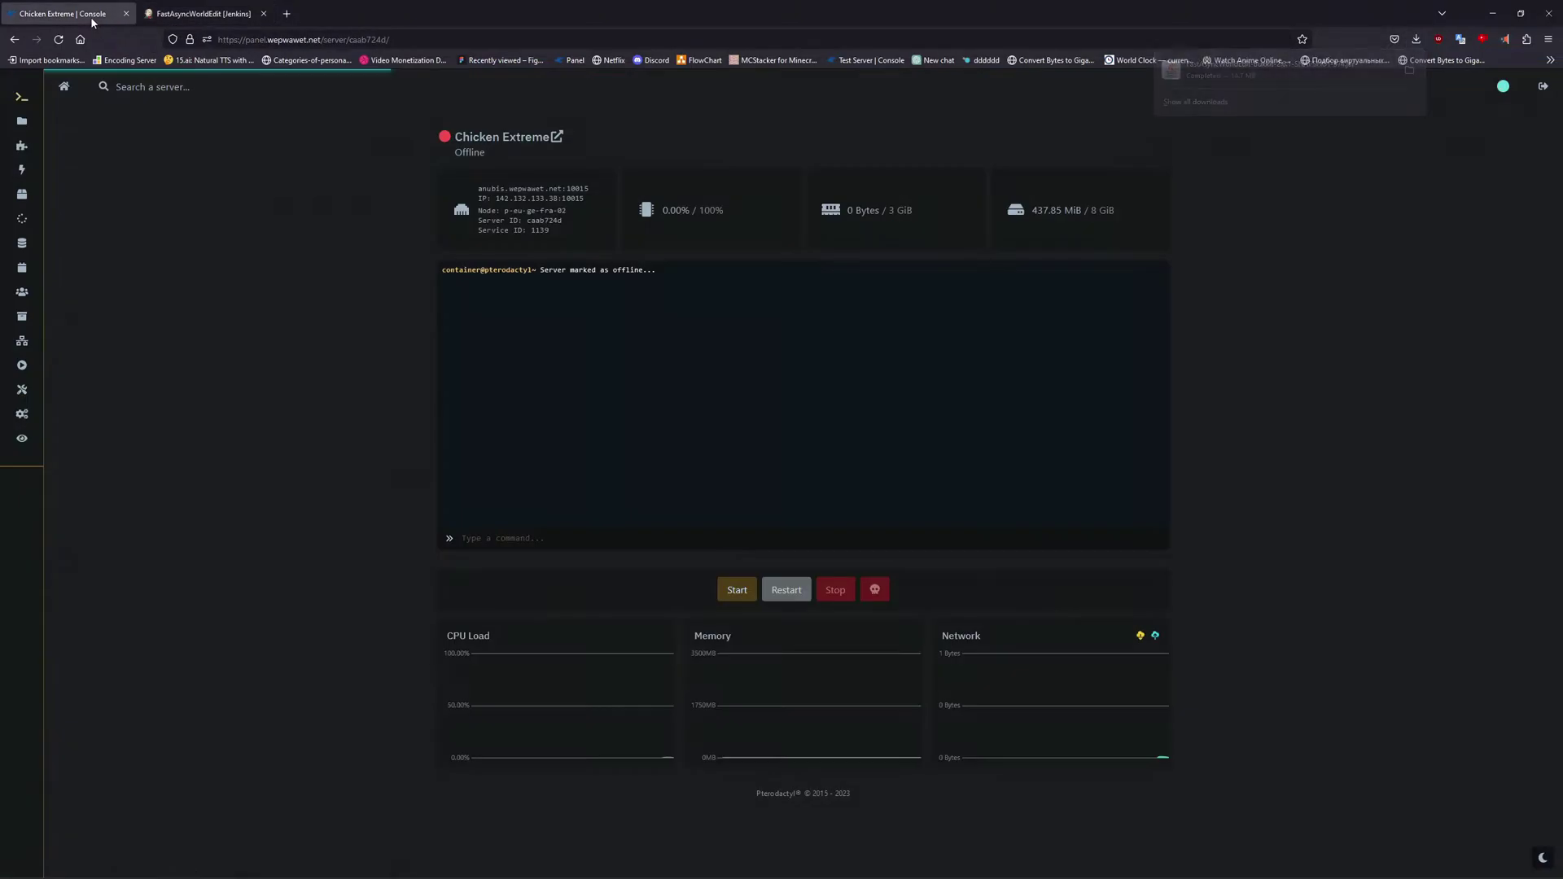
left_click(7, 137)
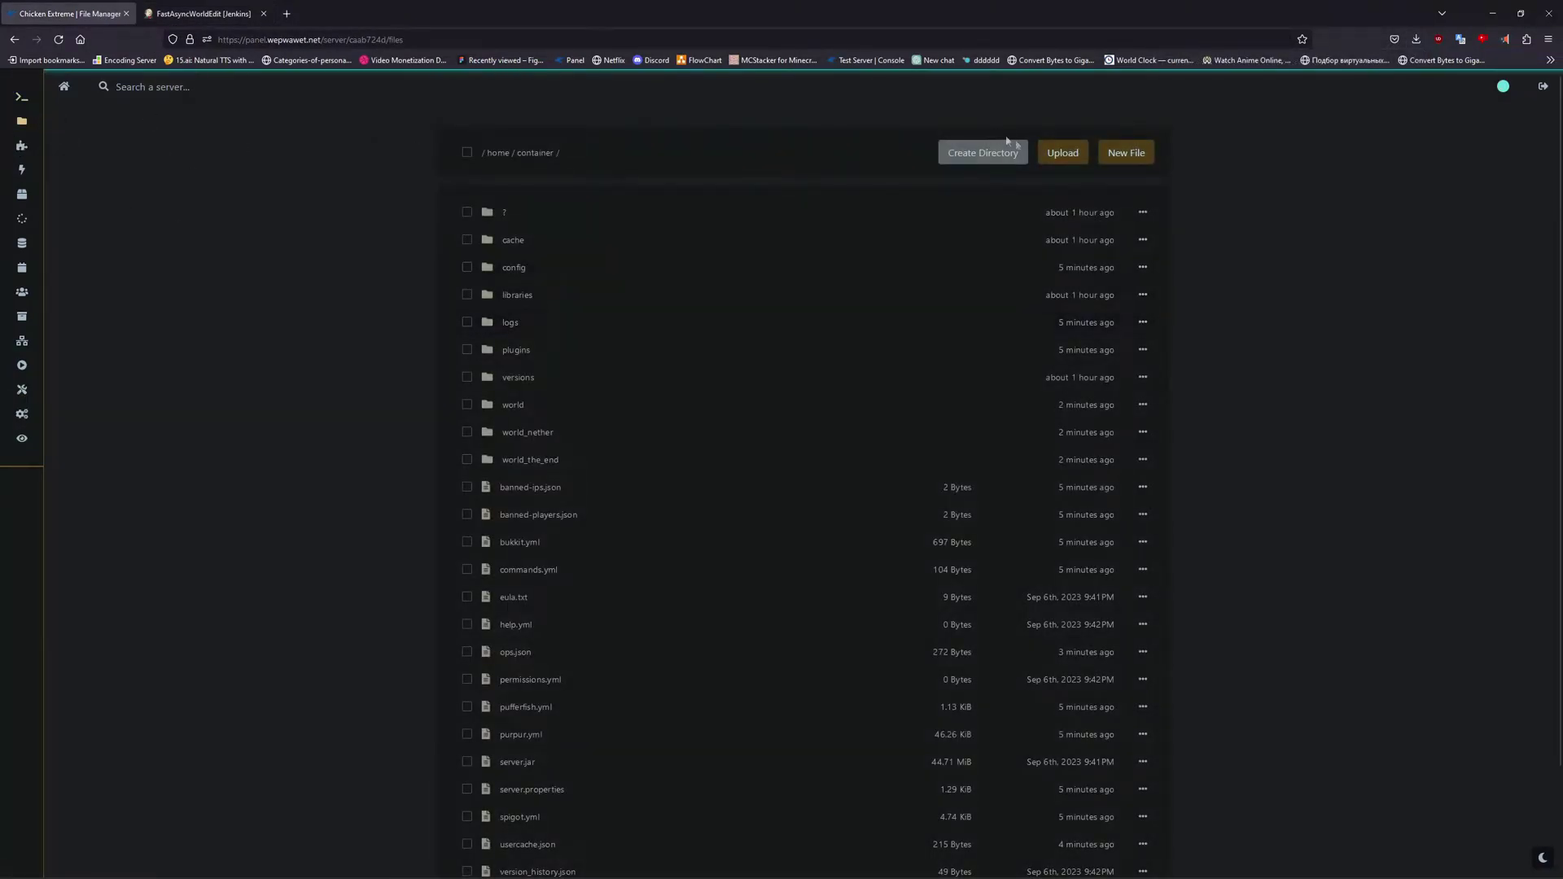
left_click(525, 359)
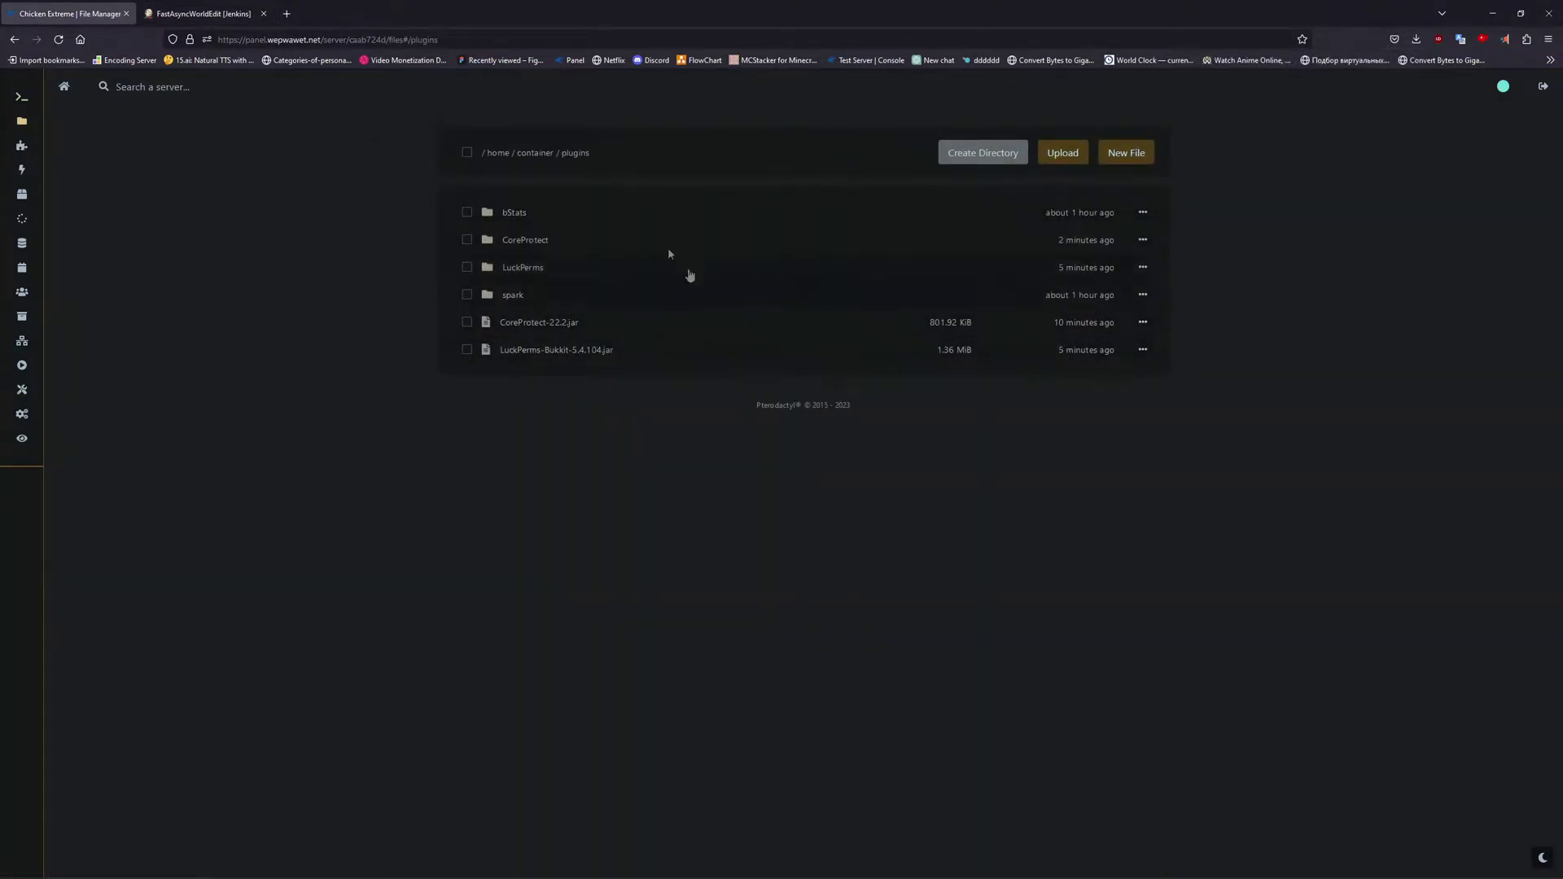
left_click(1048, 160)
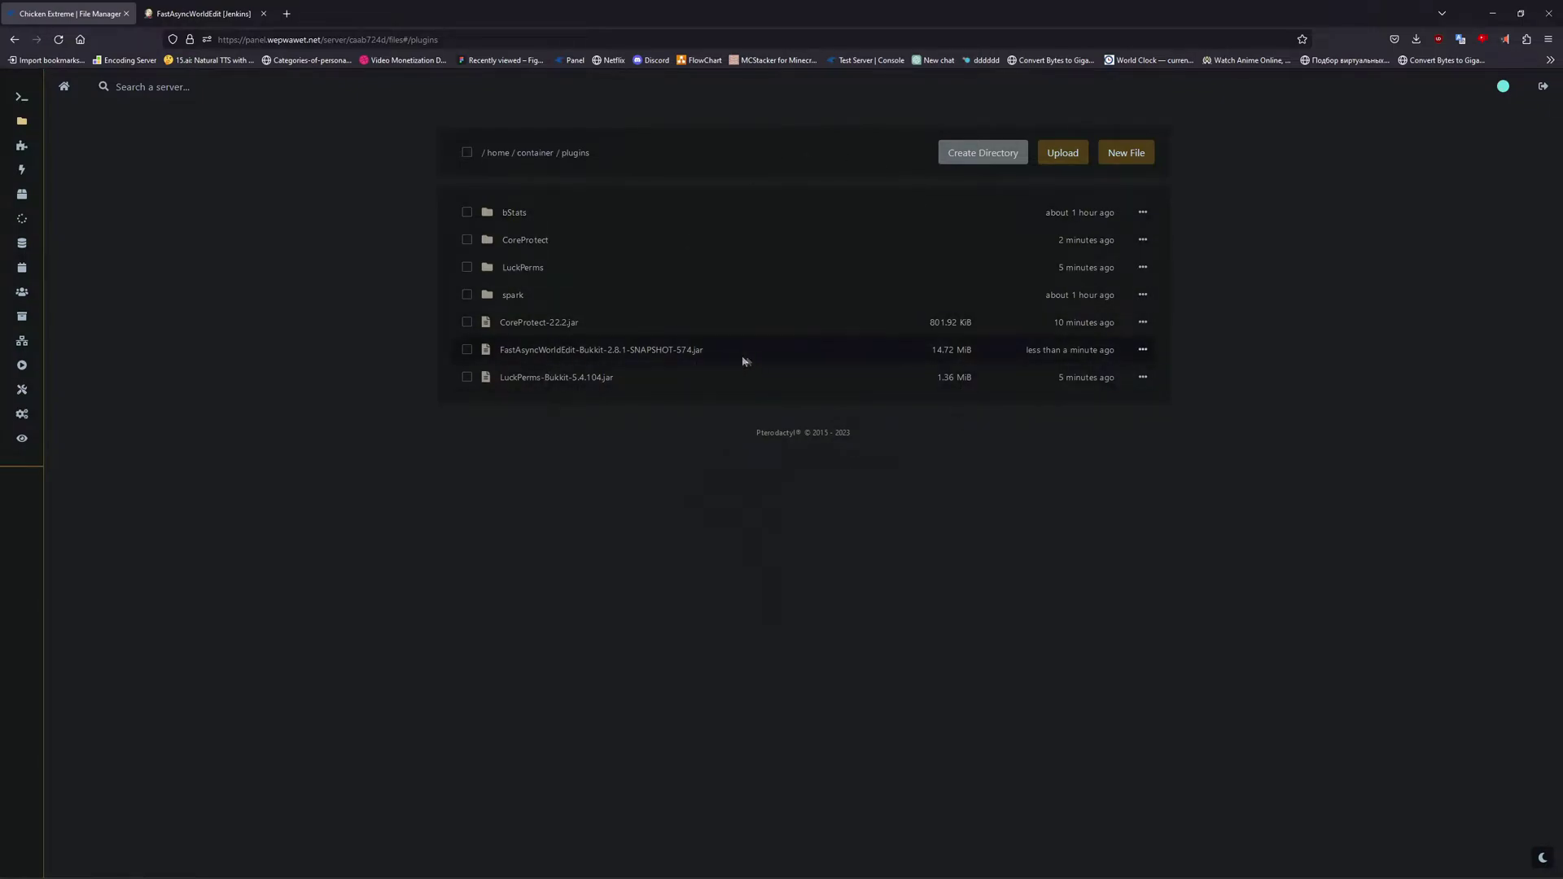
Step: Start Chicken Extreme from its console and check the log for FastAsyncWorldEdit loading
left_click(208, 864)
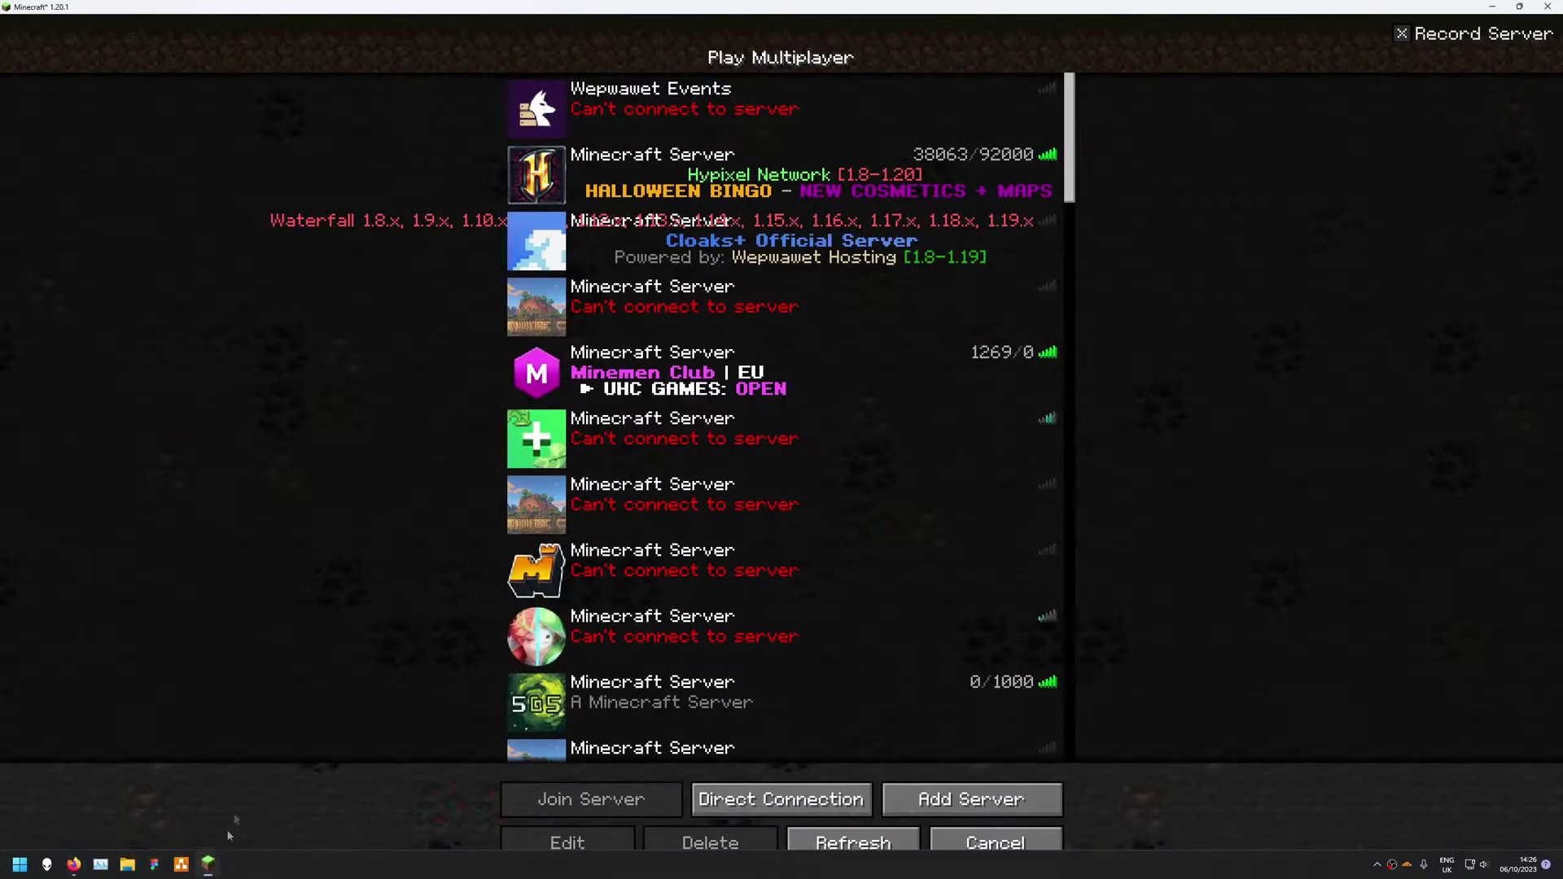
key("alt+Tab")
left_click(22, 97)
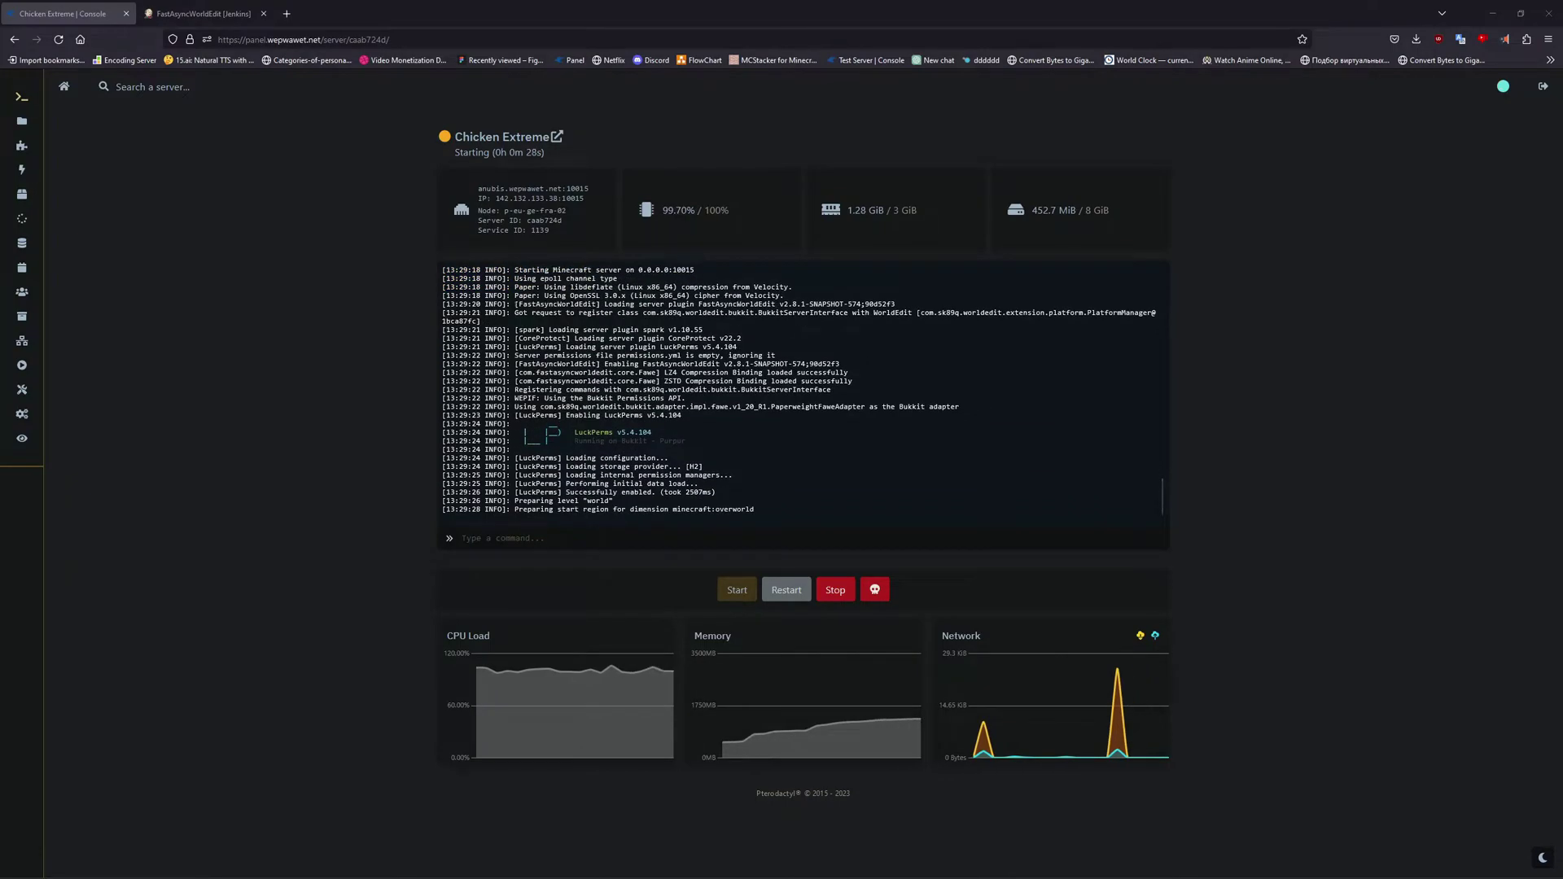
scroll(803, 391, "up", 3)
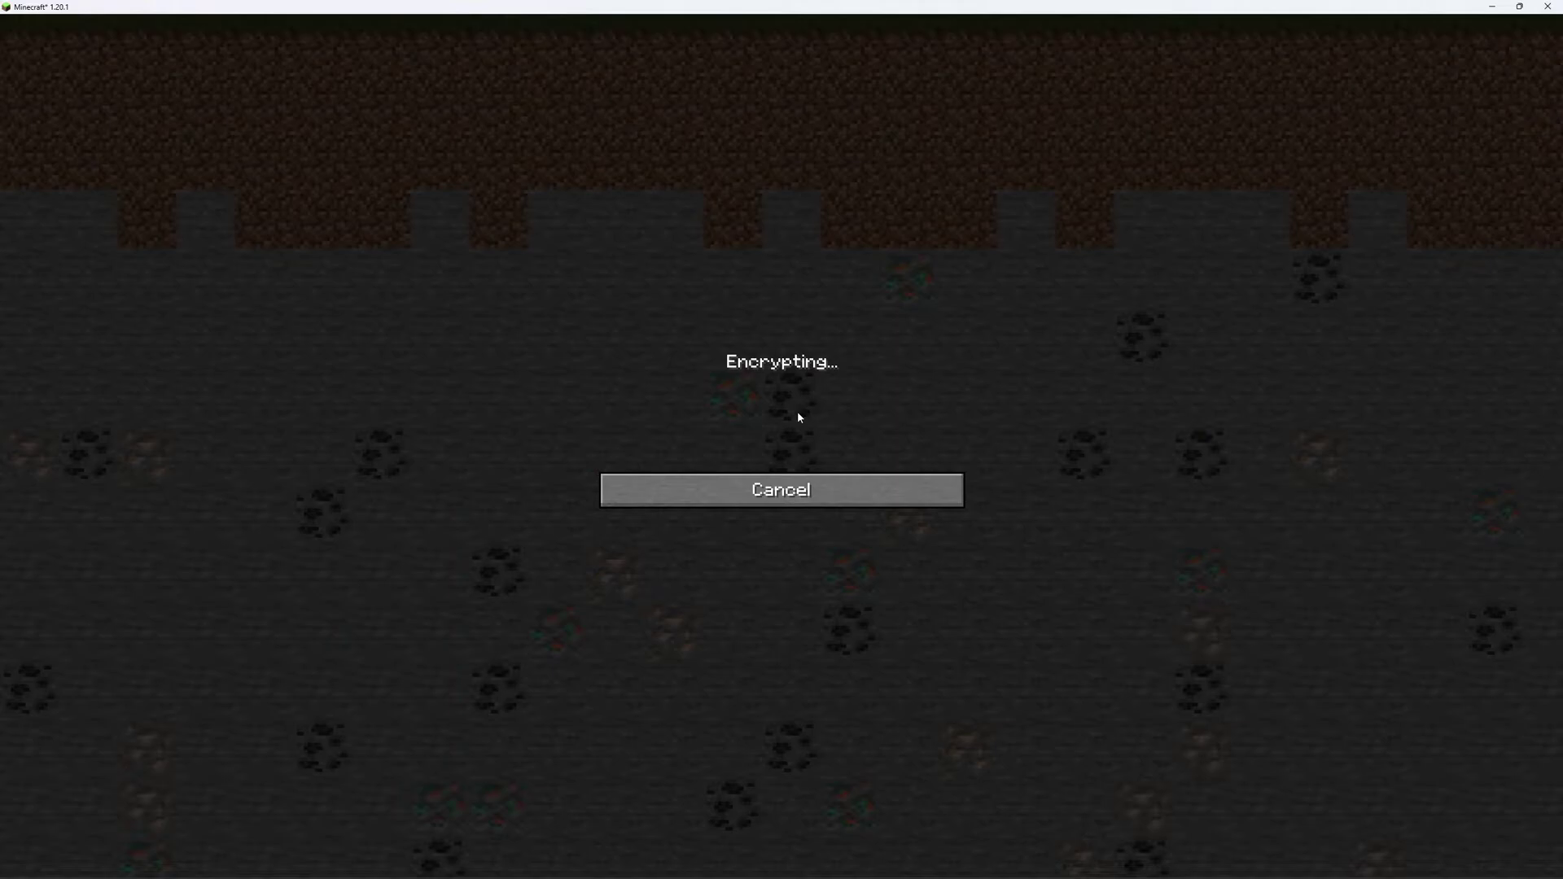
Step: Op yourself, confirm FastAsyncWorldEdit 2.8.1 with /plugins, and get the Wooden Axe via //wand
type("/op sourceless")
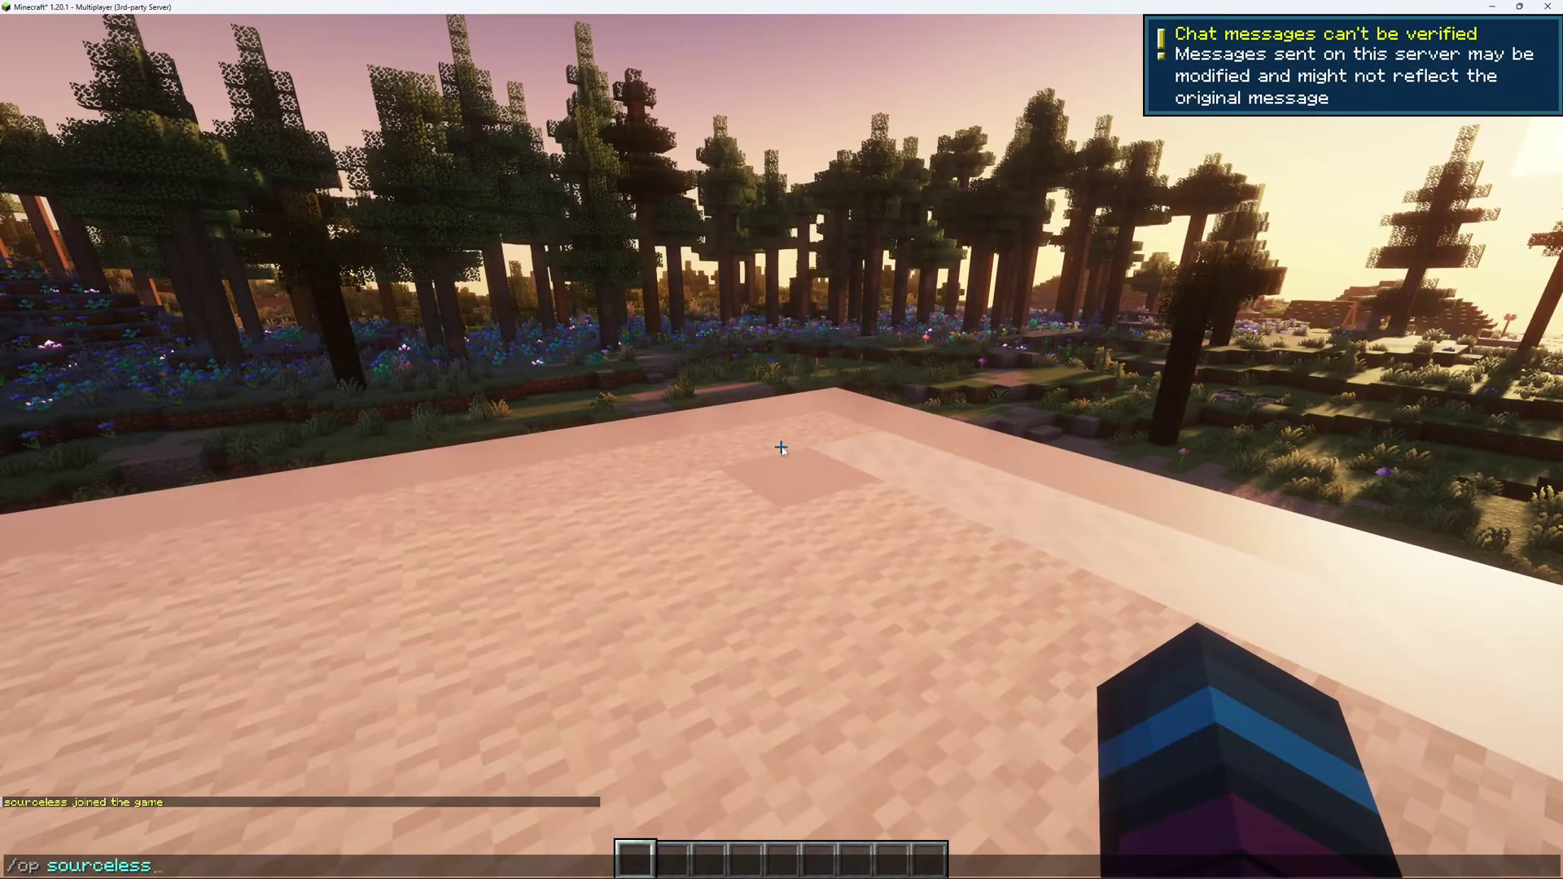
key("Return")
type("/plugins")
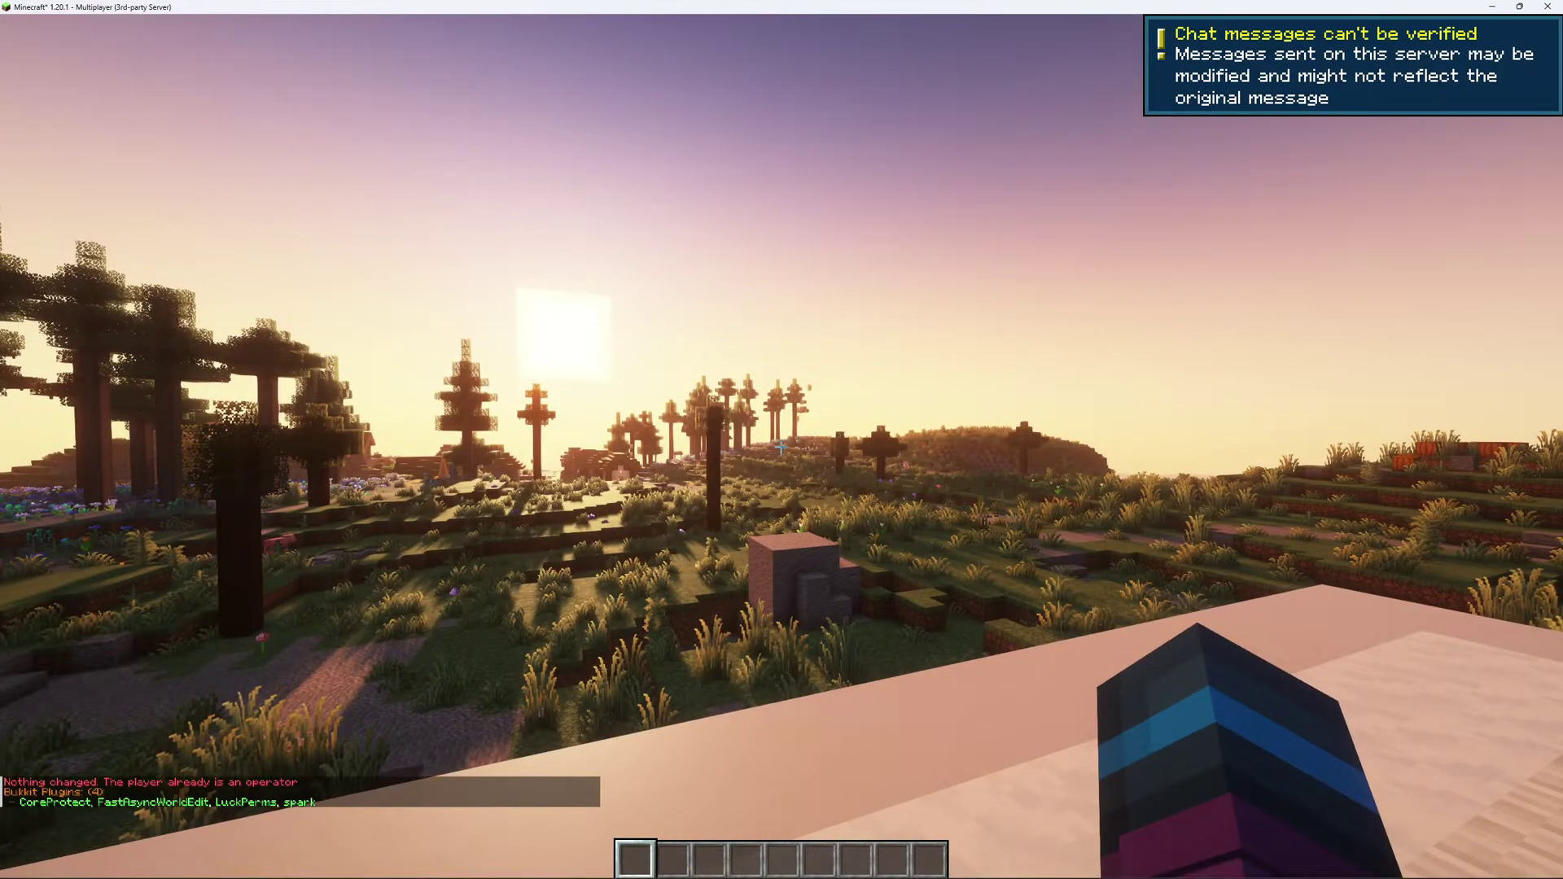
type("/version FastAsyncWorldEdit")
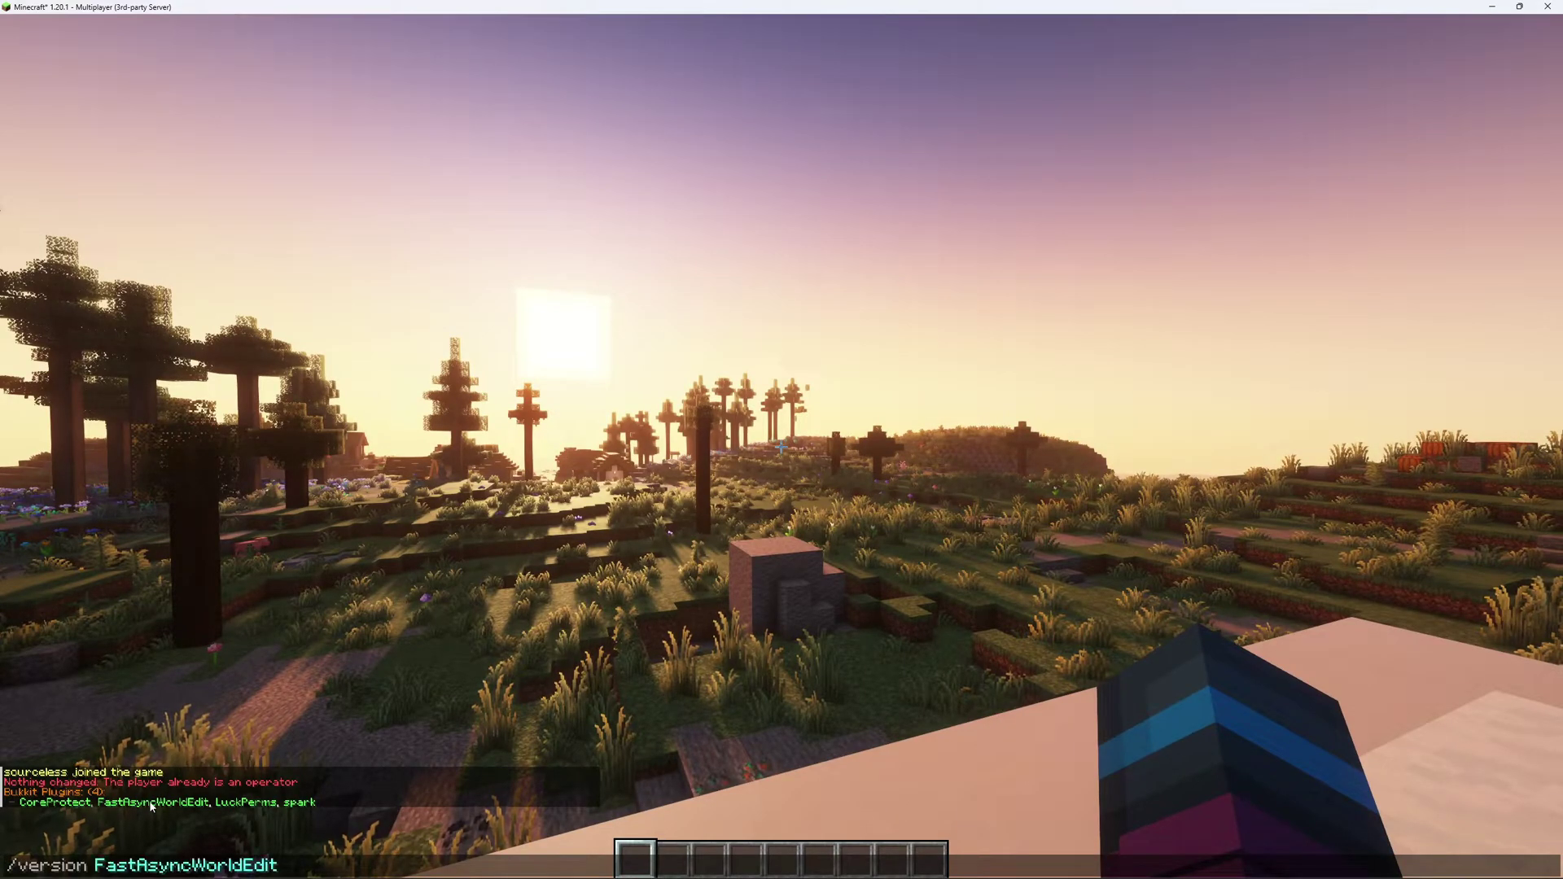
type("d")
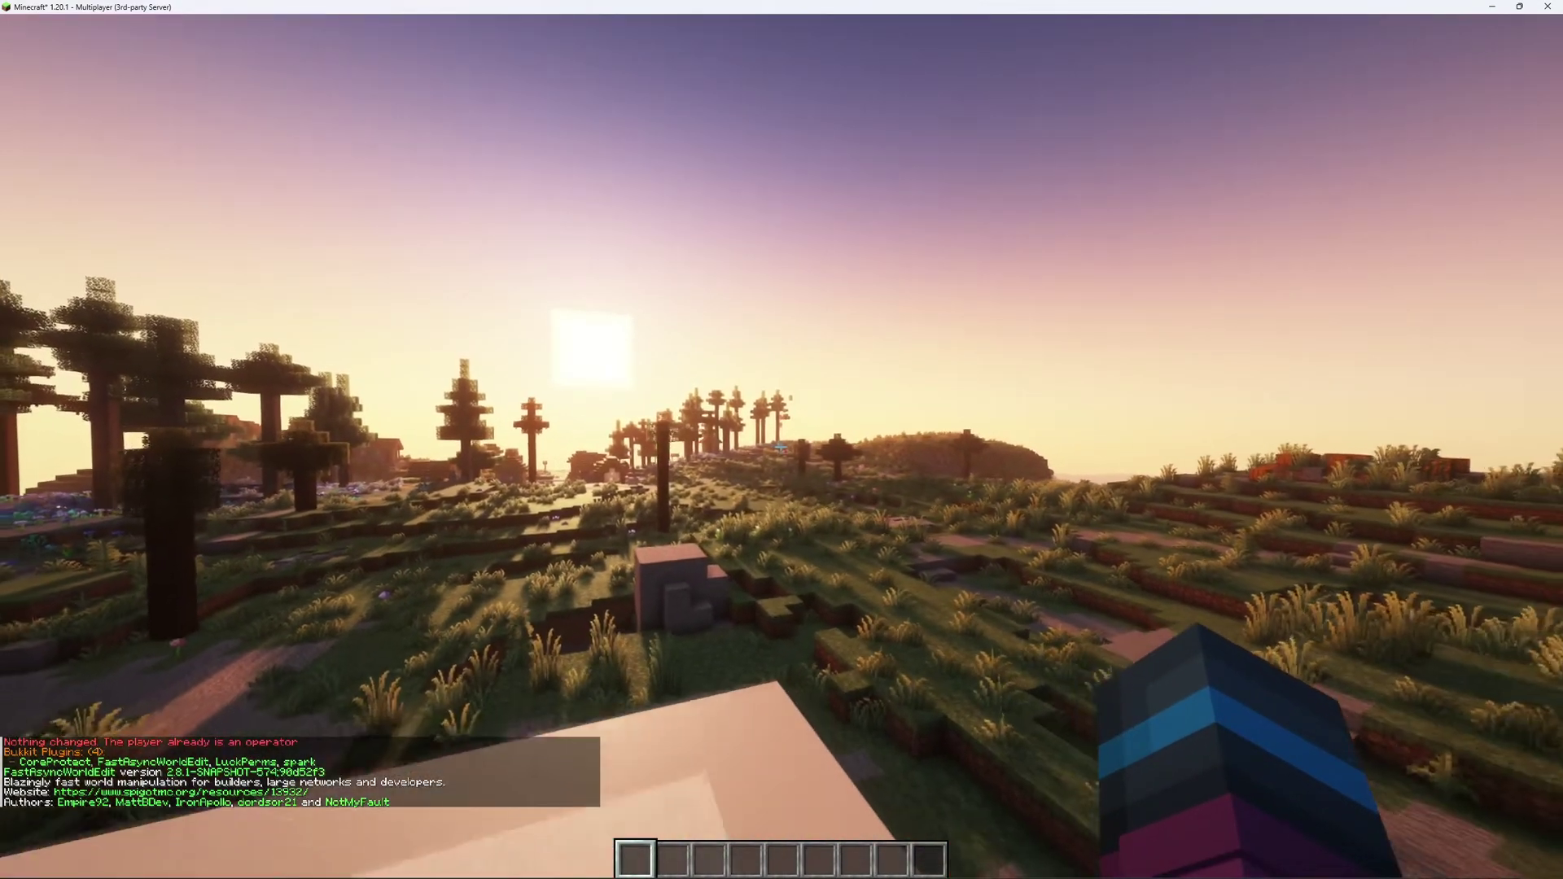
key("Return")
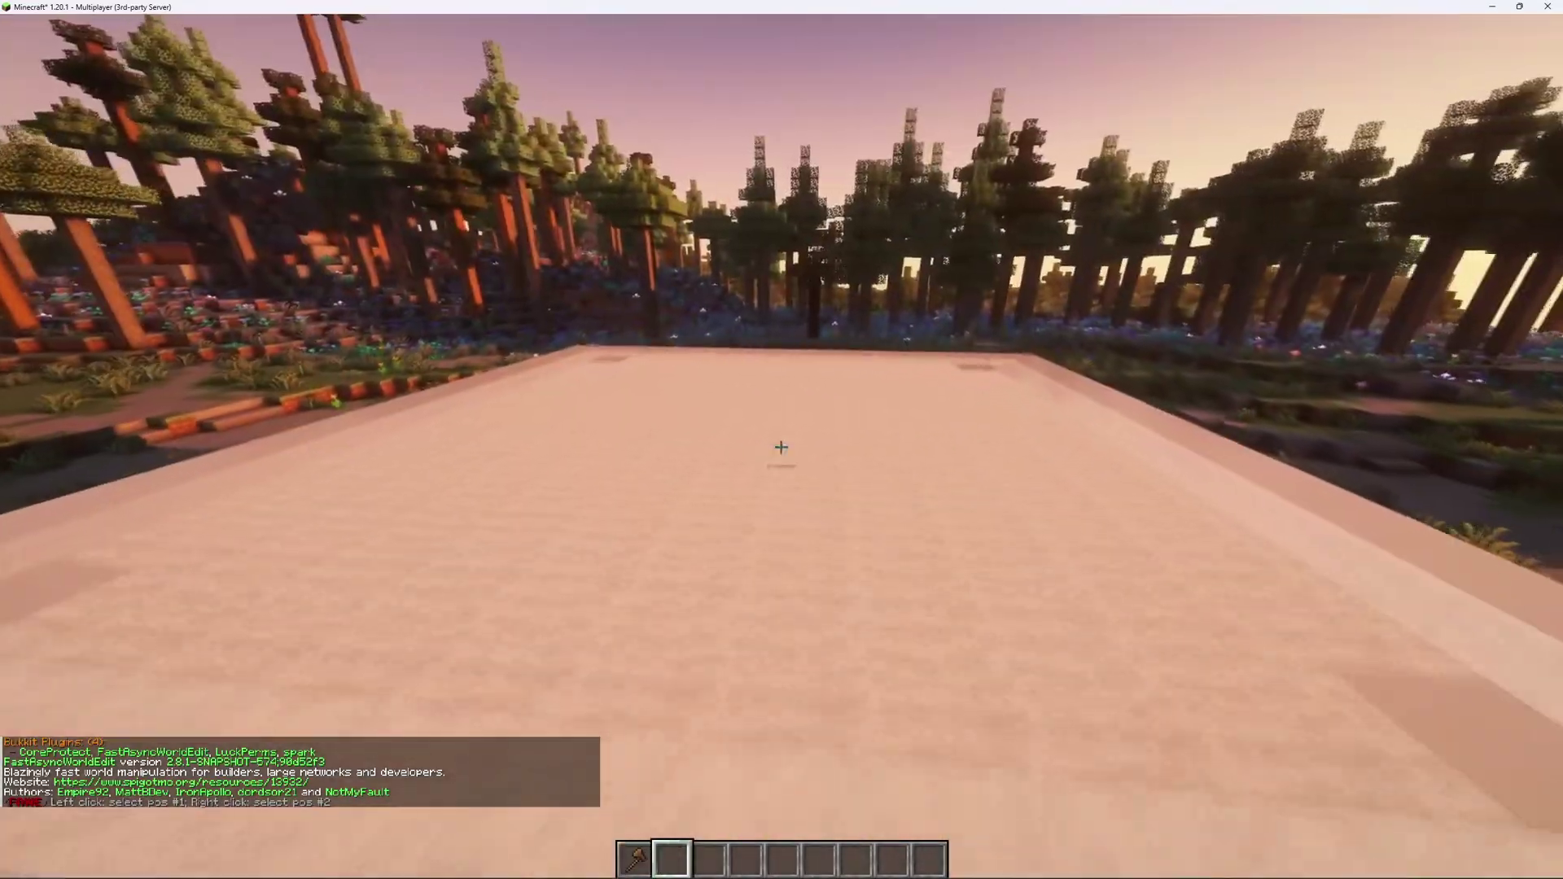
Step: Place white wool blocks, select them with the wand, and fill them using //set gold_block
middle_click(781, 447)
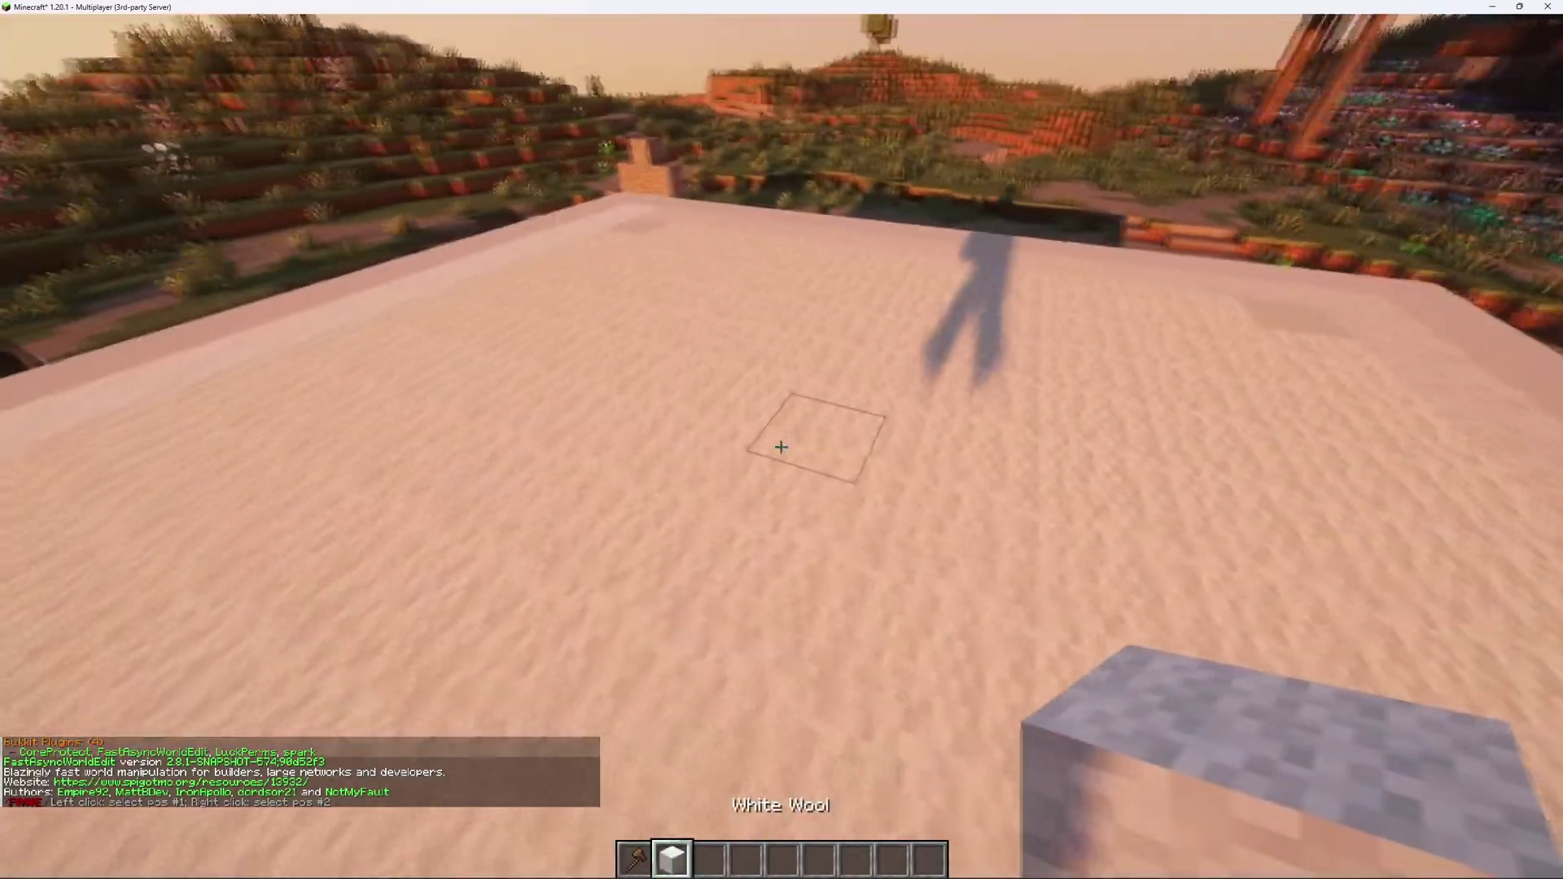
right_click(782, 447)
right_click(782, 447)
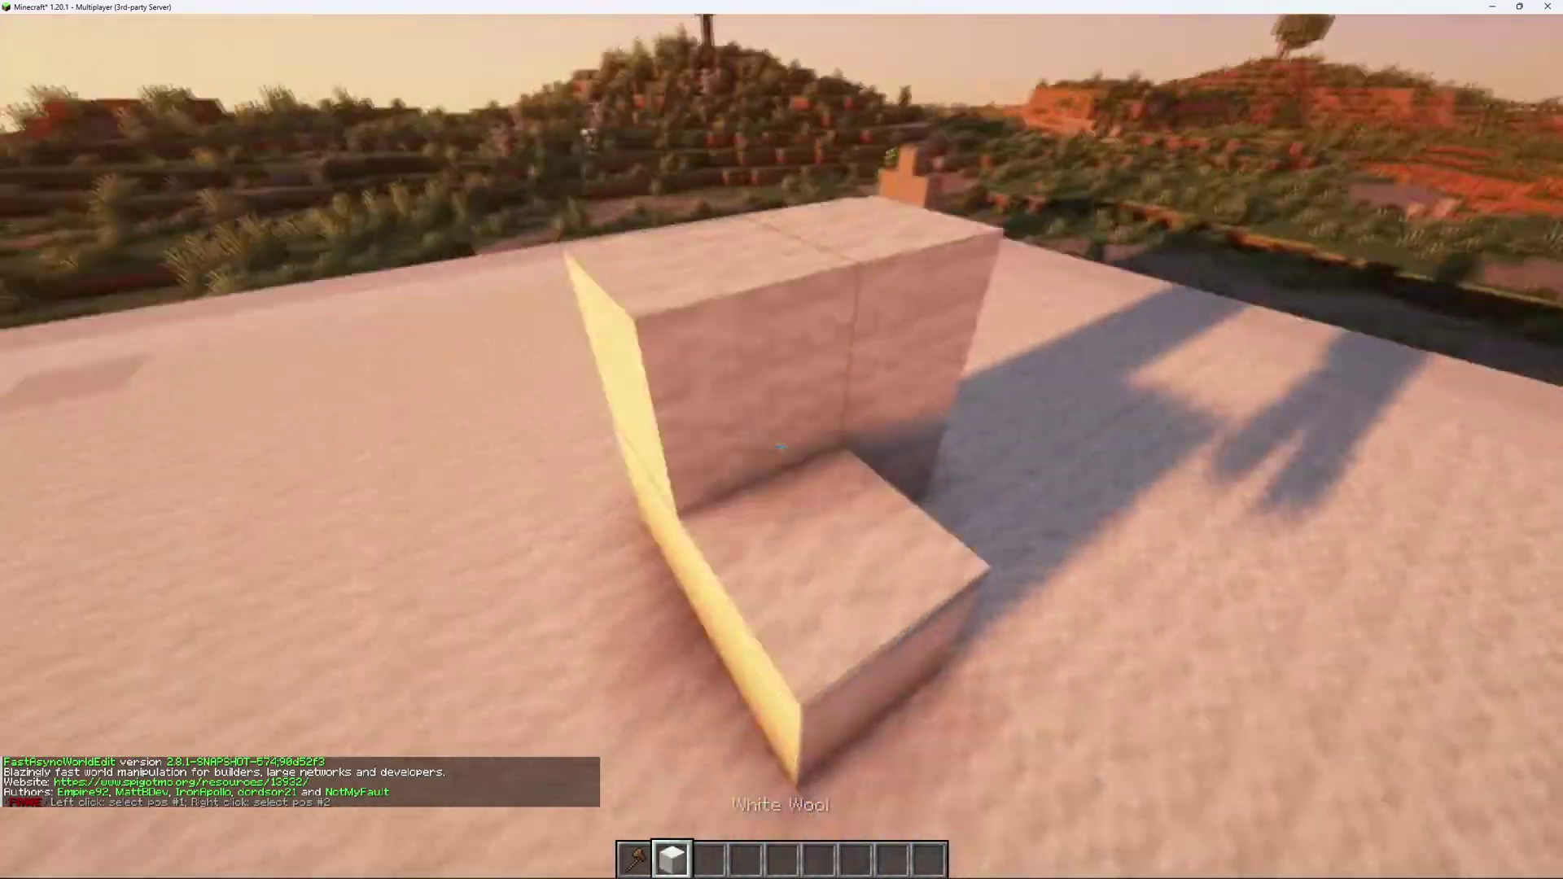
left_click(782, 447)
key("1")
left_click(782, 447)
right_click(782, 447)
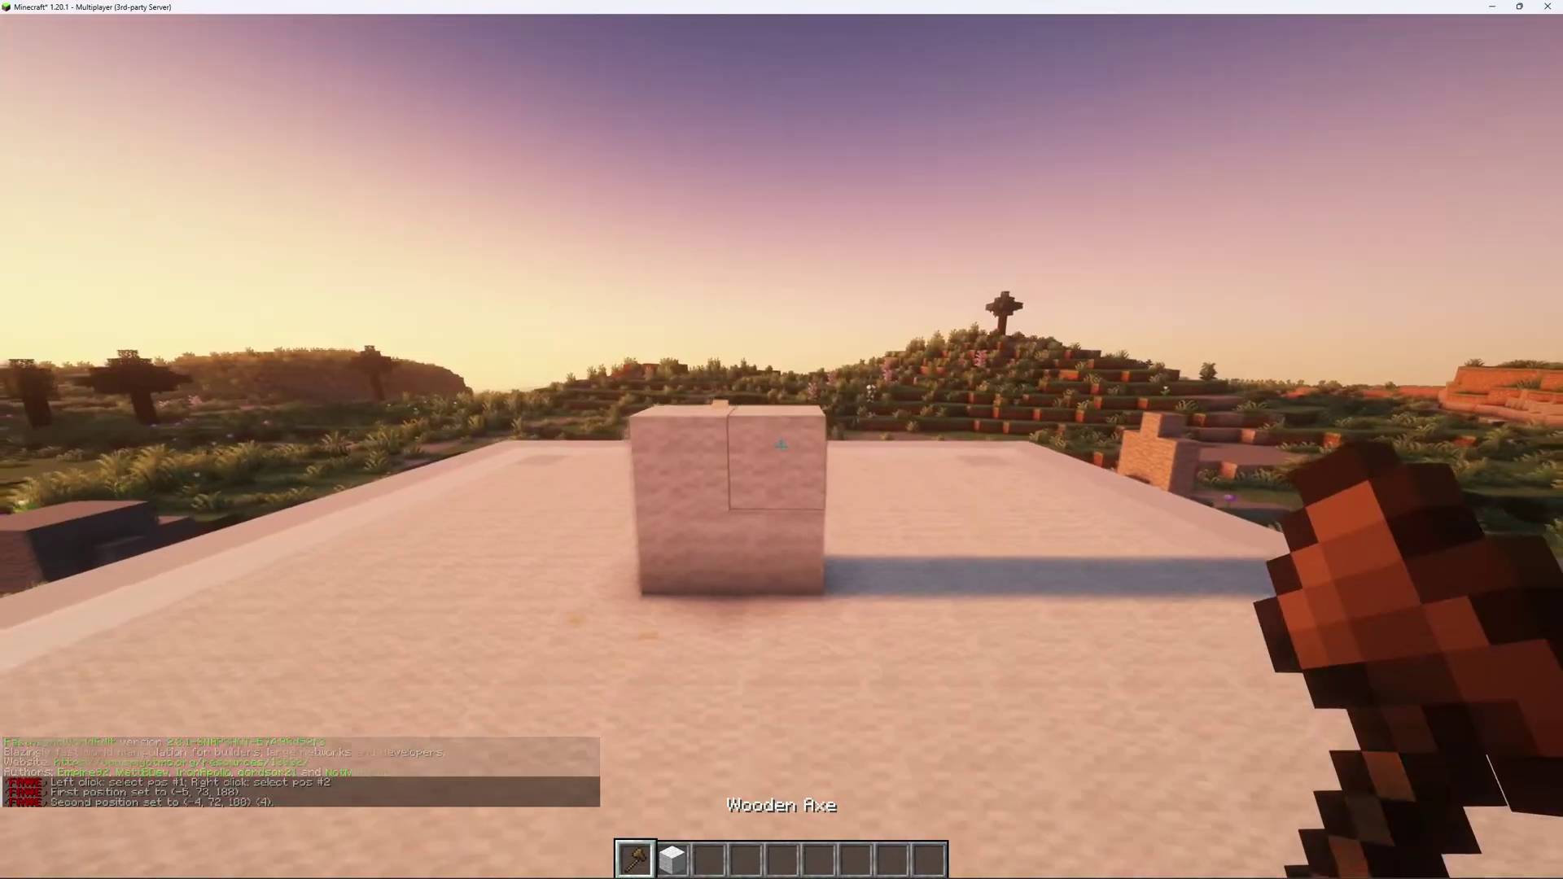
key("slash")
type("/set g")
type("ld_block")
key("Return")
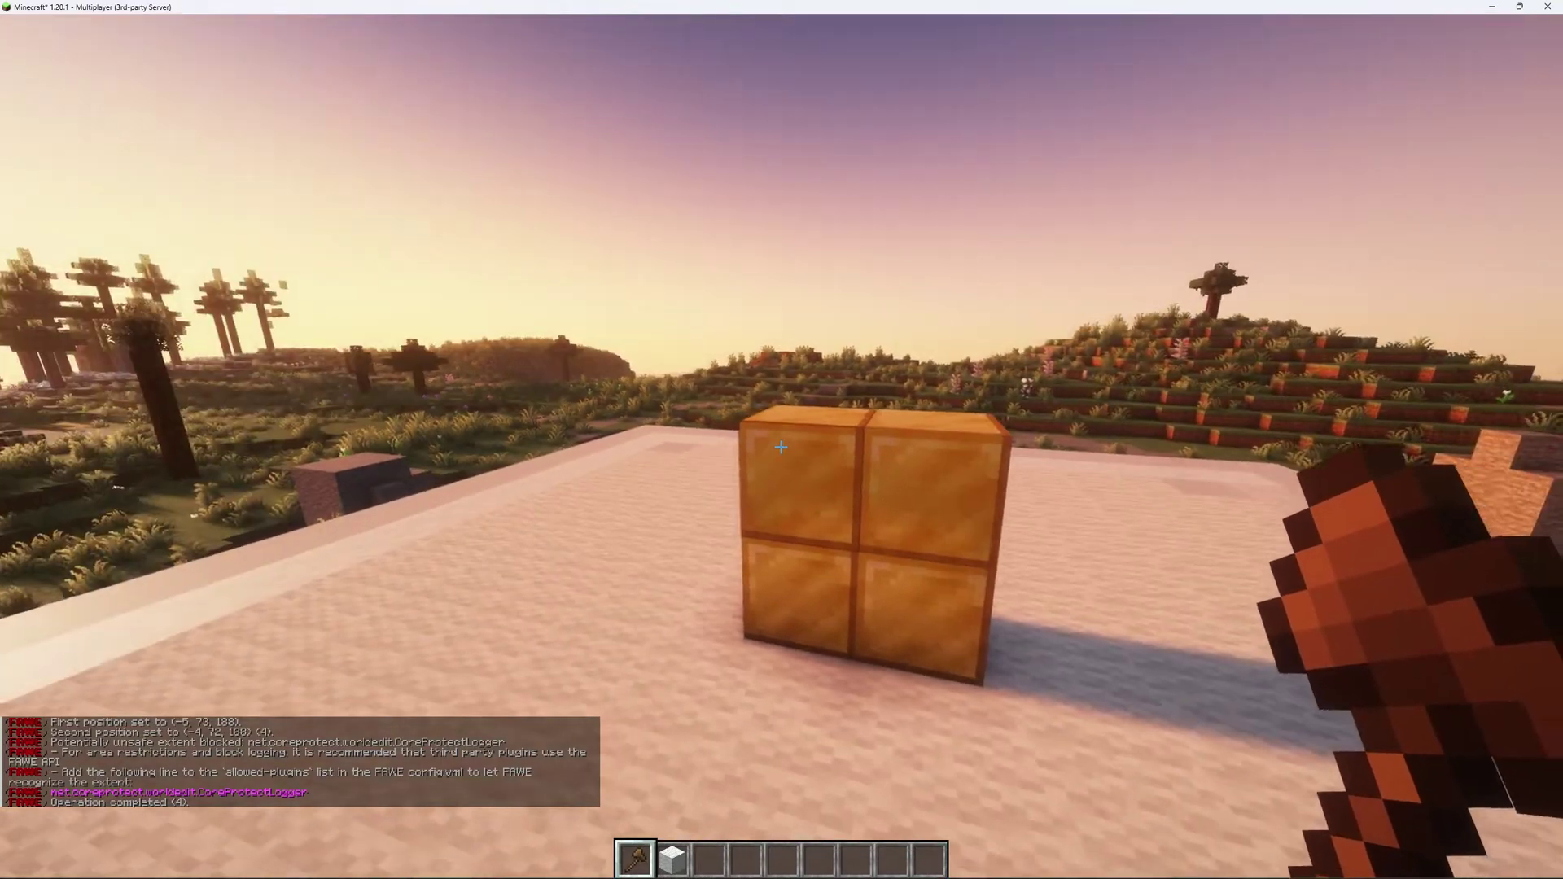
Step: Add another wool block, extend the selection to it, and rerun the gold_block fill
key("2")
right_click(781, 447)
key("1")
right_click(782, 447)
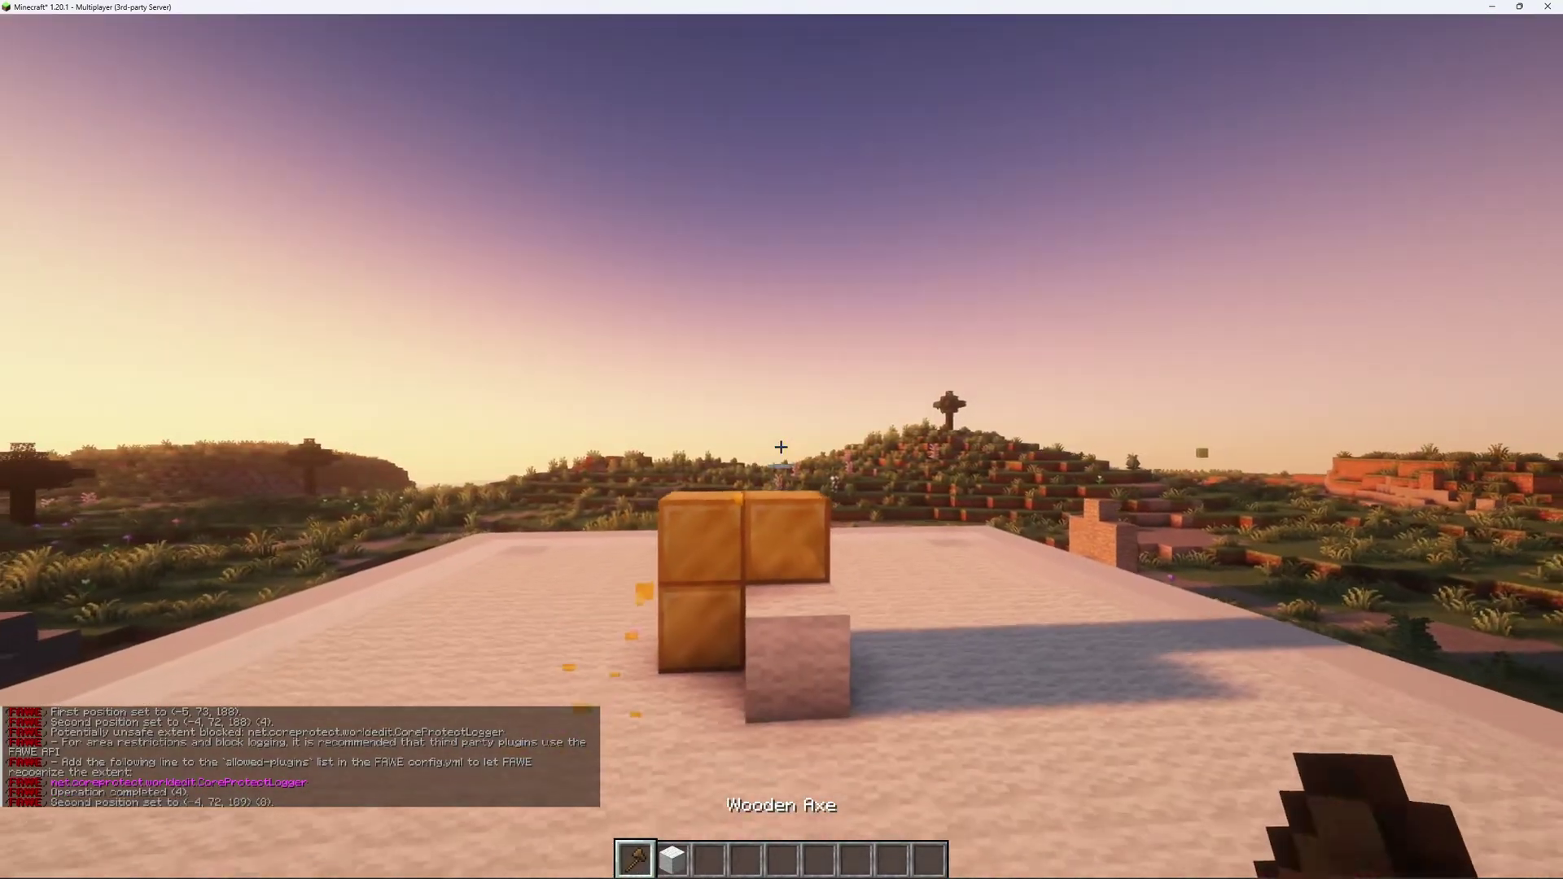
key("t")
key("Up")
key("Return")
key("2")
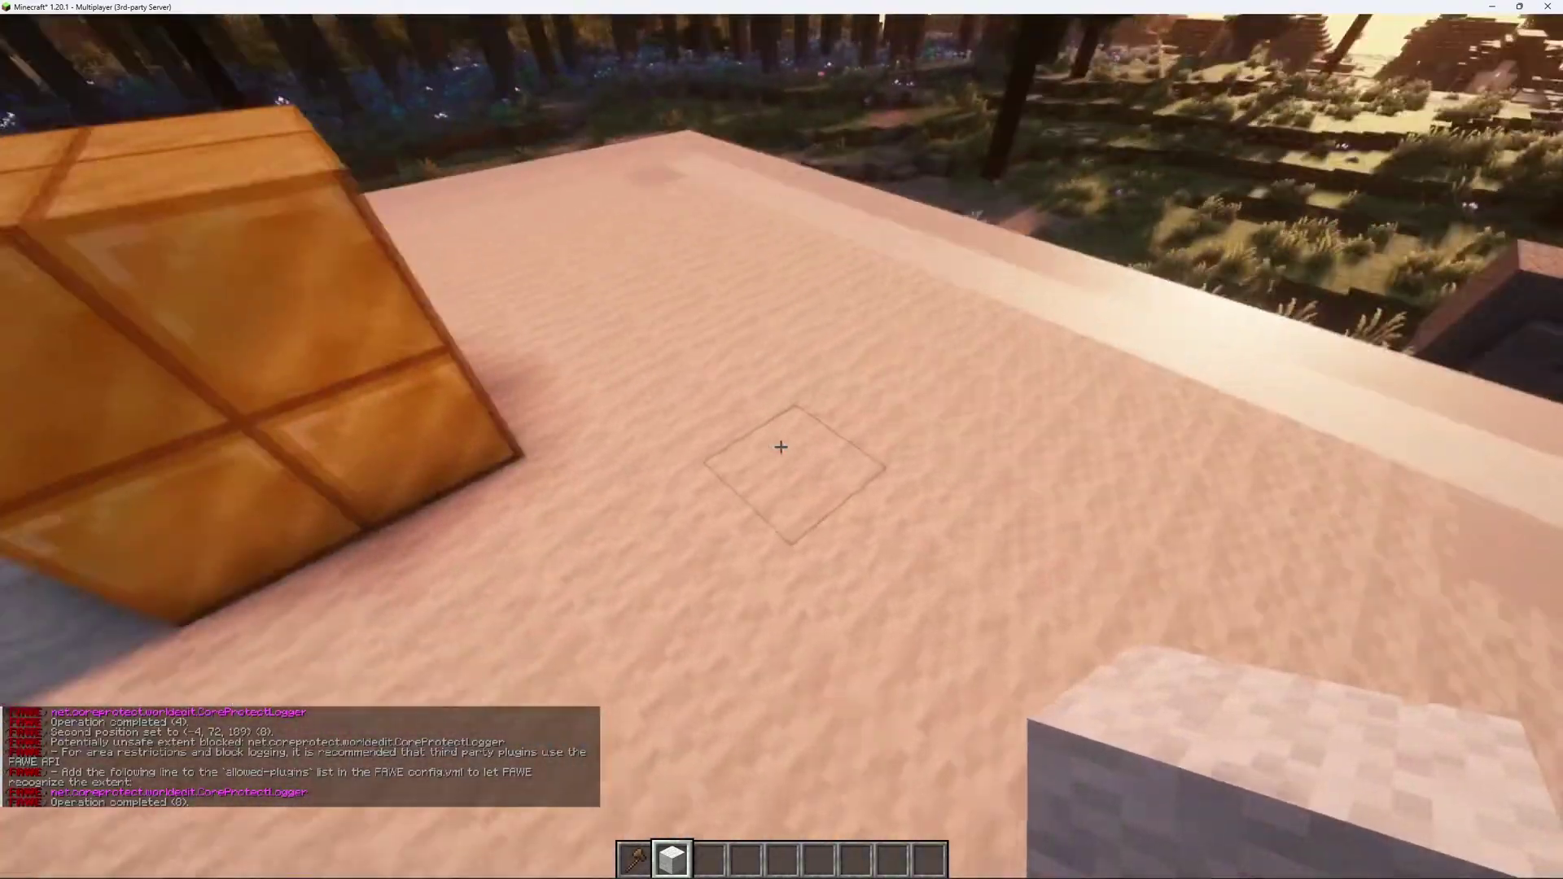
Step: Select corners around the gold cube and surround it with //walls stone, then begin a //replace
key("1")
left_click(782, 447)
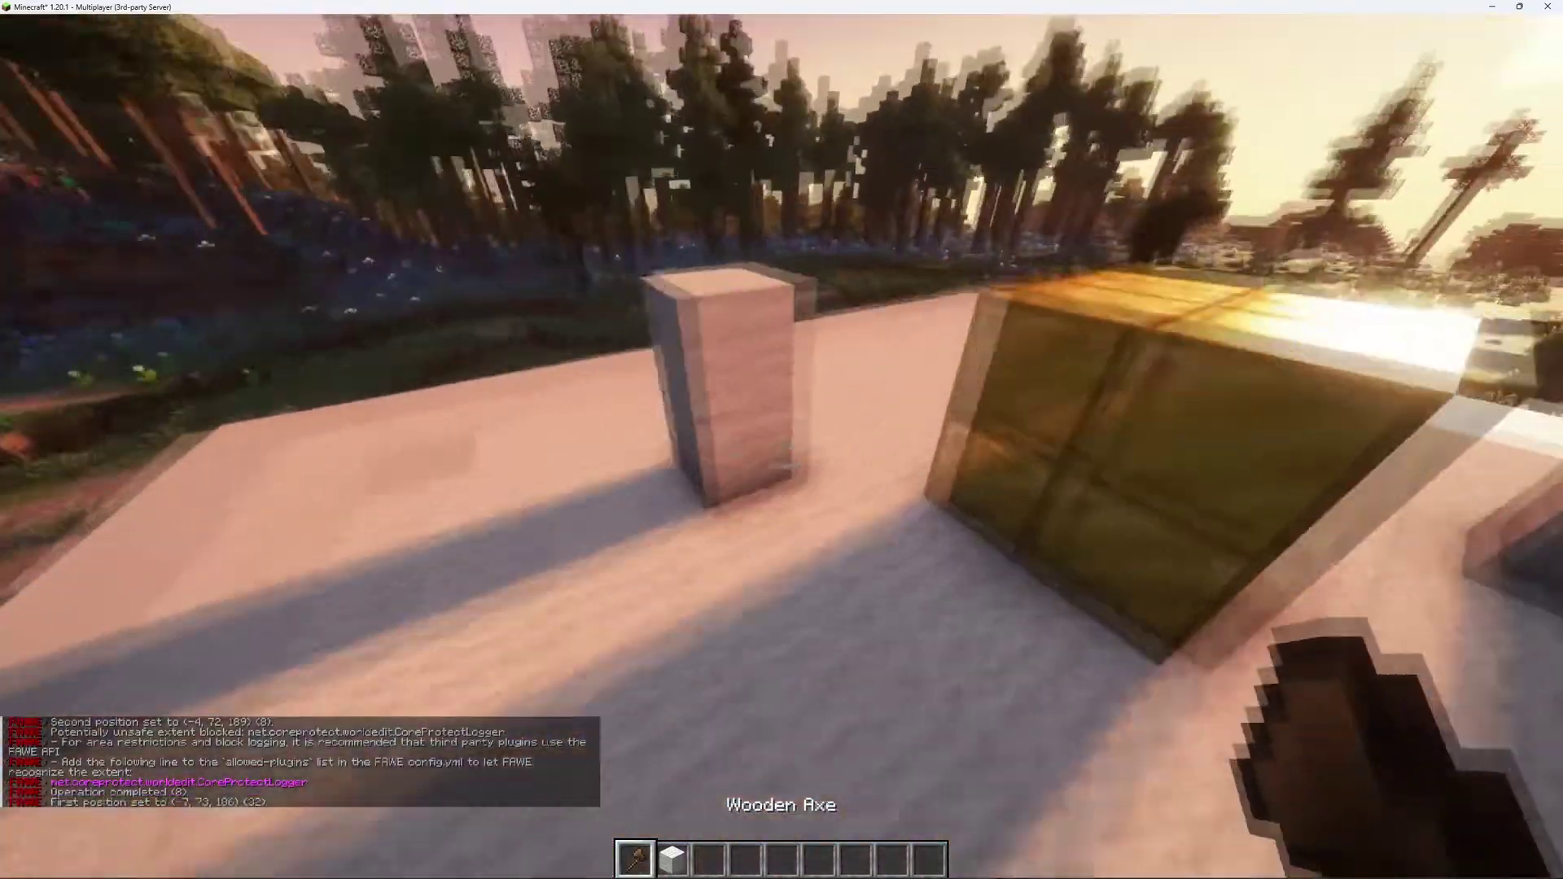
right_click(781, 447)
type("t//walls s")
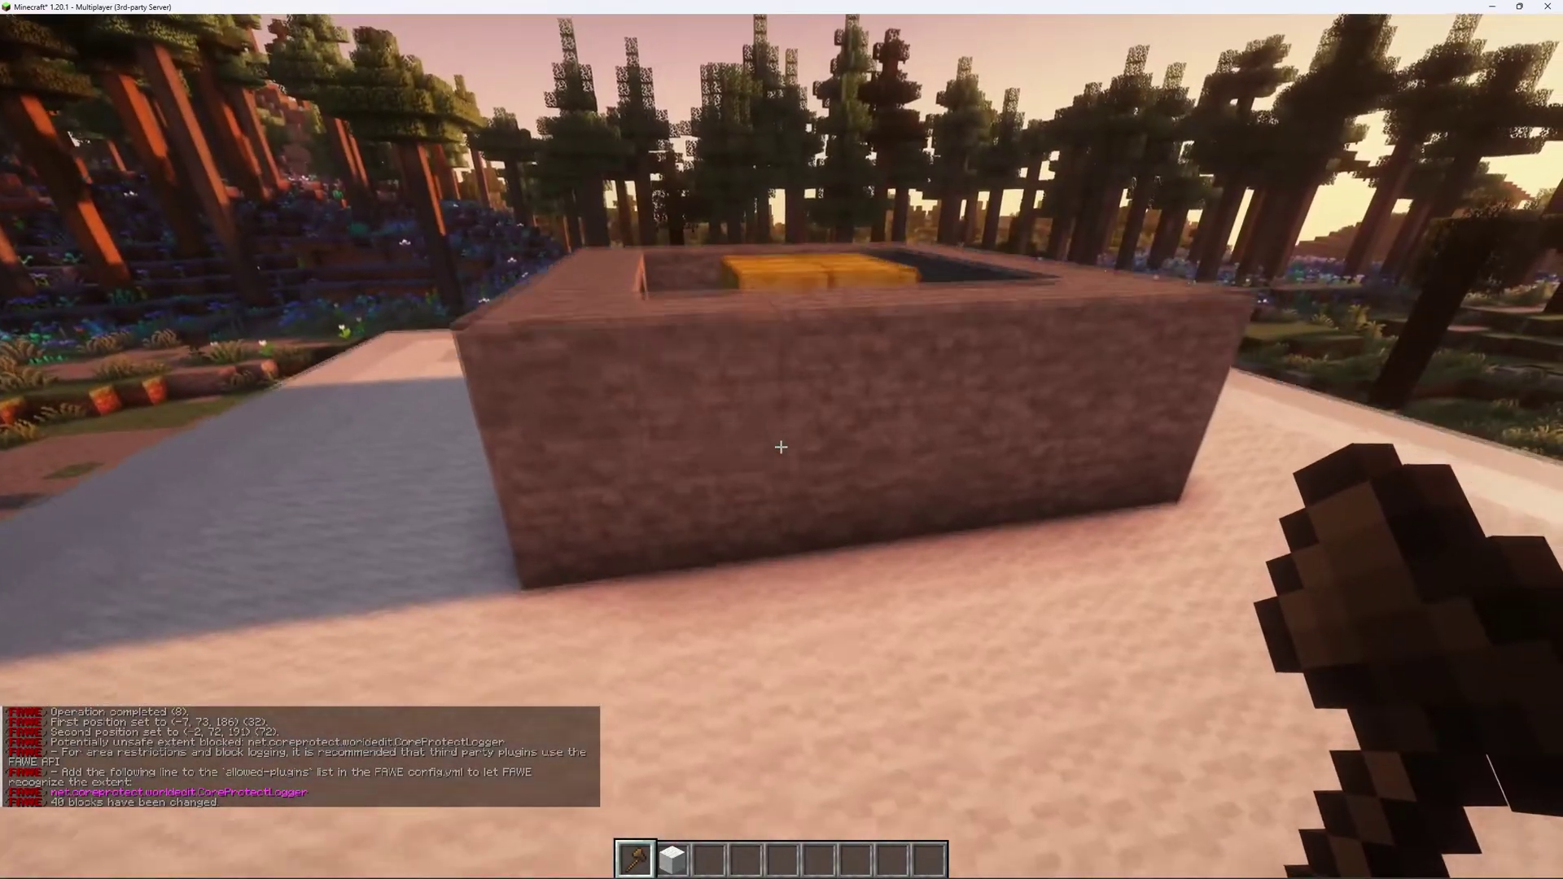
key("slash")
type("/repp")
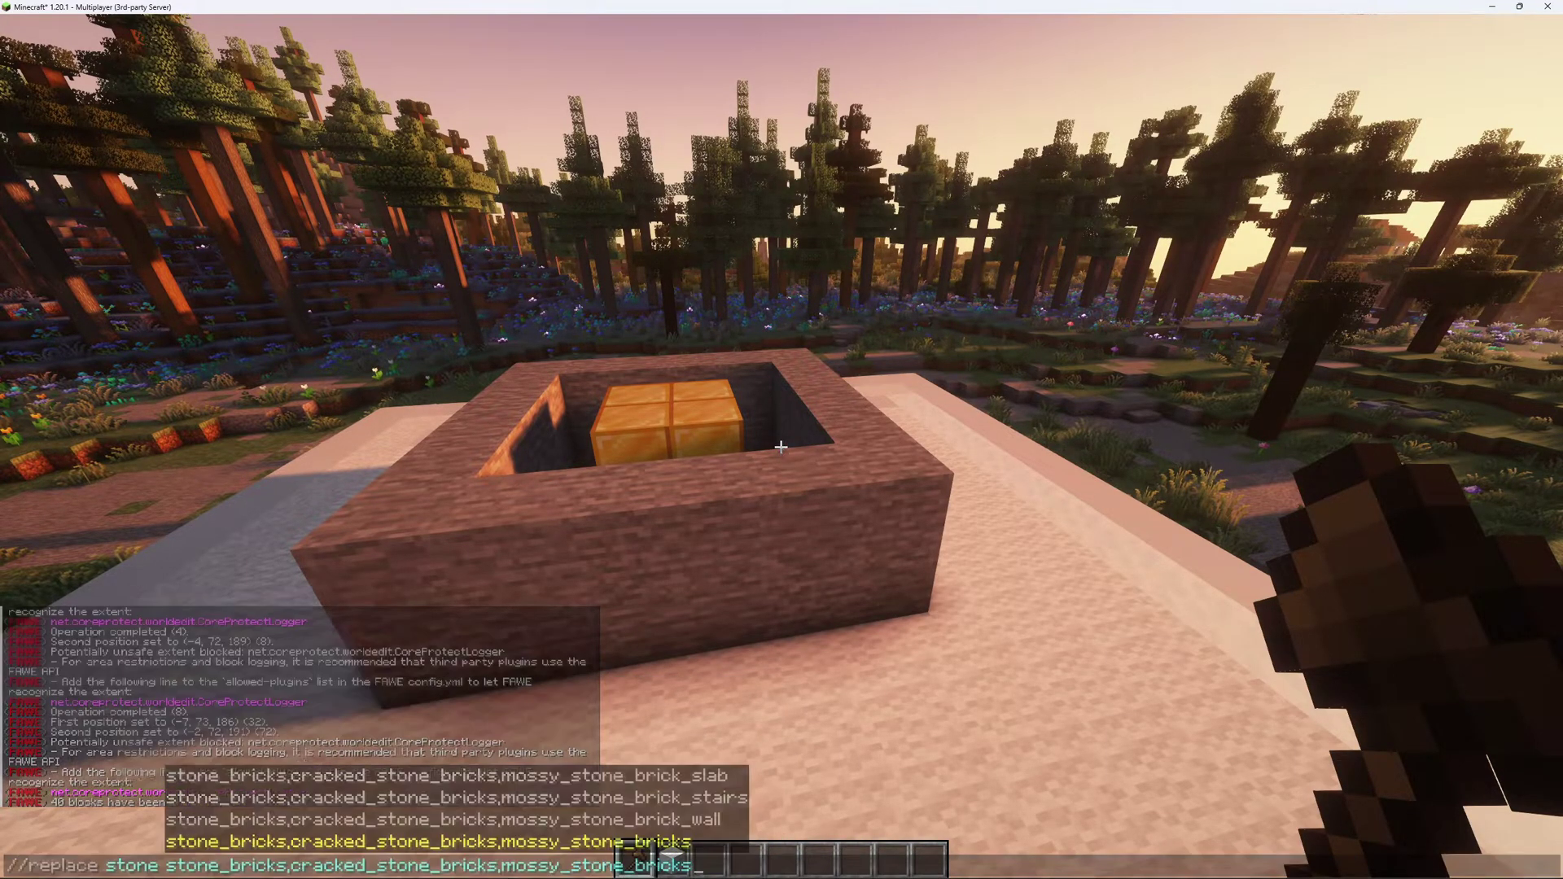
Step: Replace the stone walls with mixed stone bricks, then select the area and run //fixlighting
key("Return")
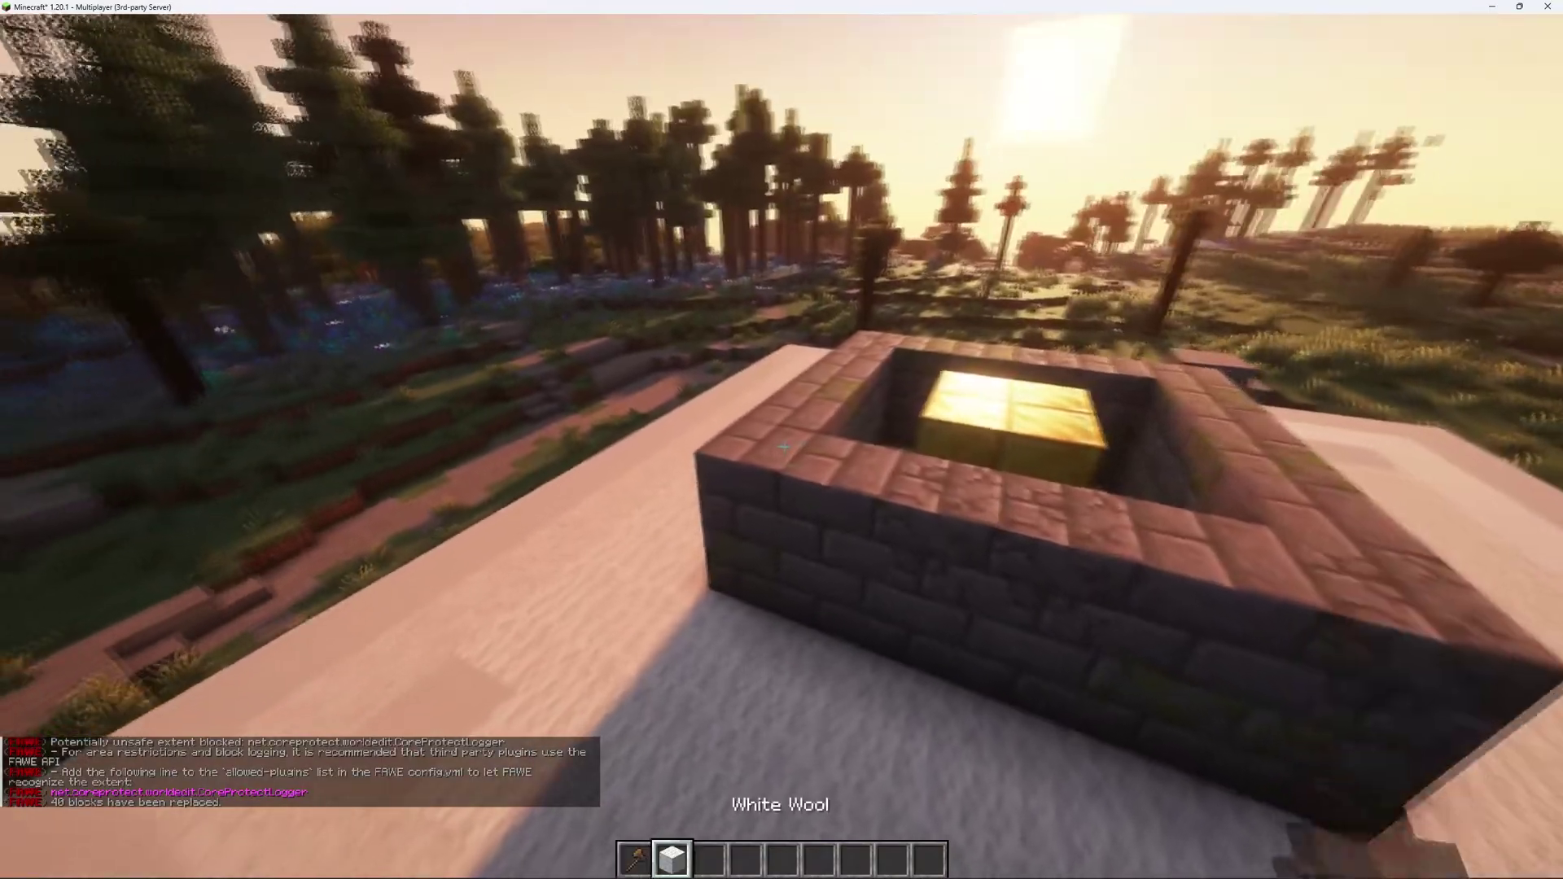
key("1")
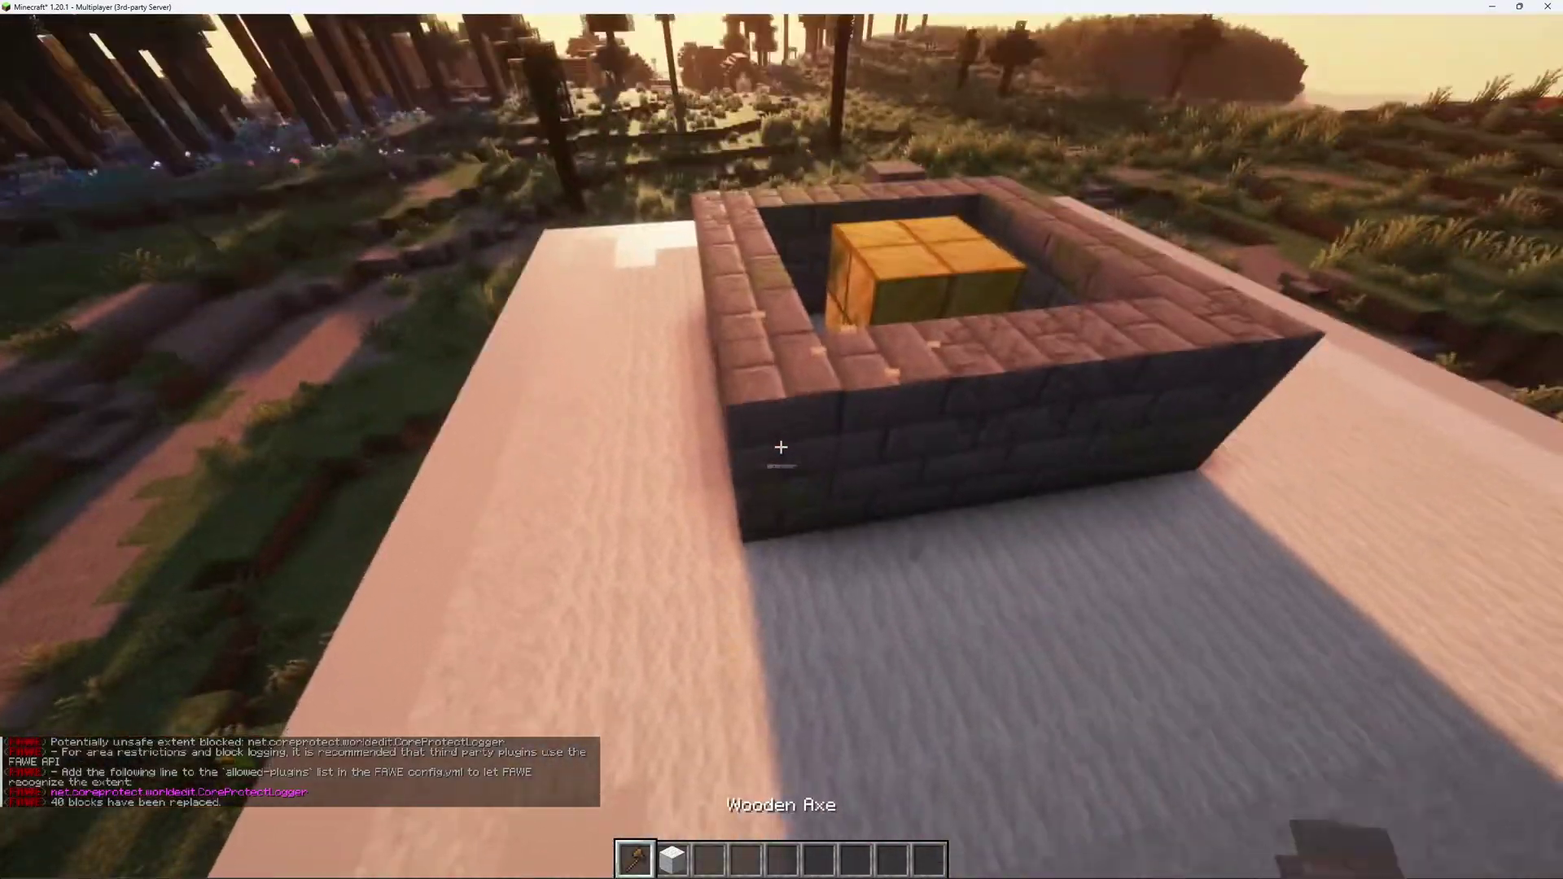
left_click(781, 448)
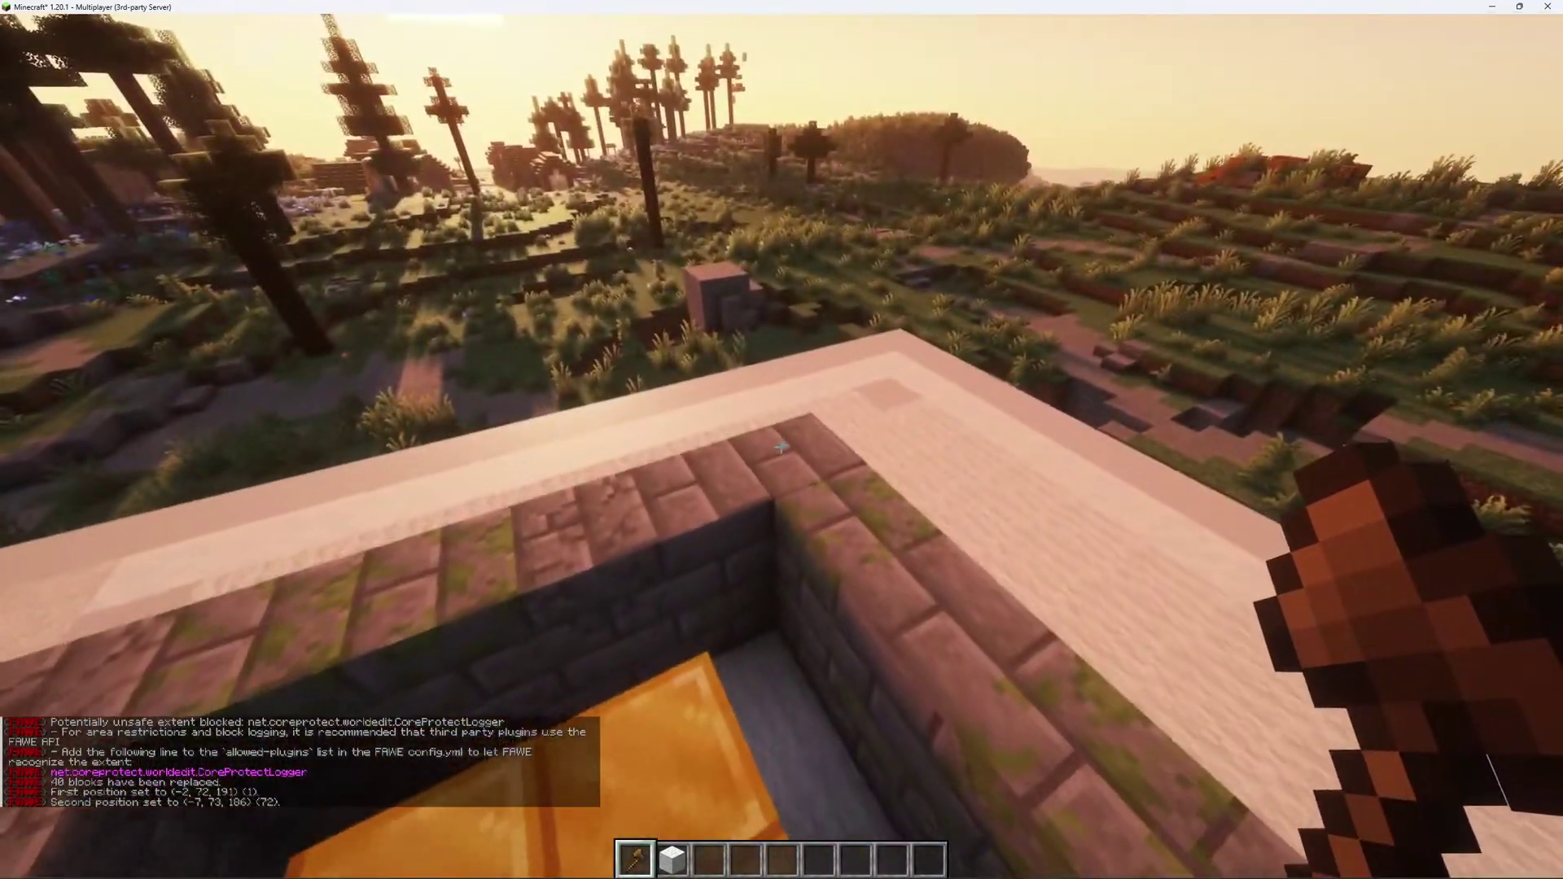
right_click(781, 447)
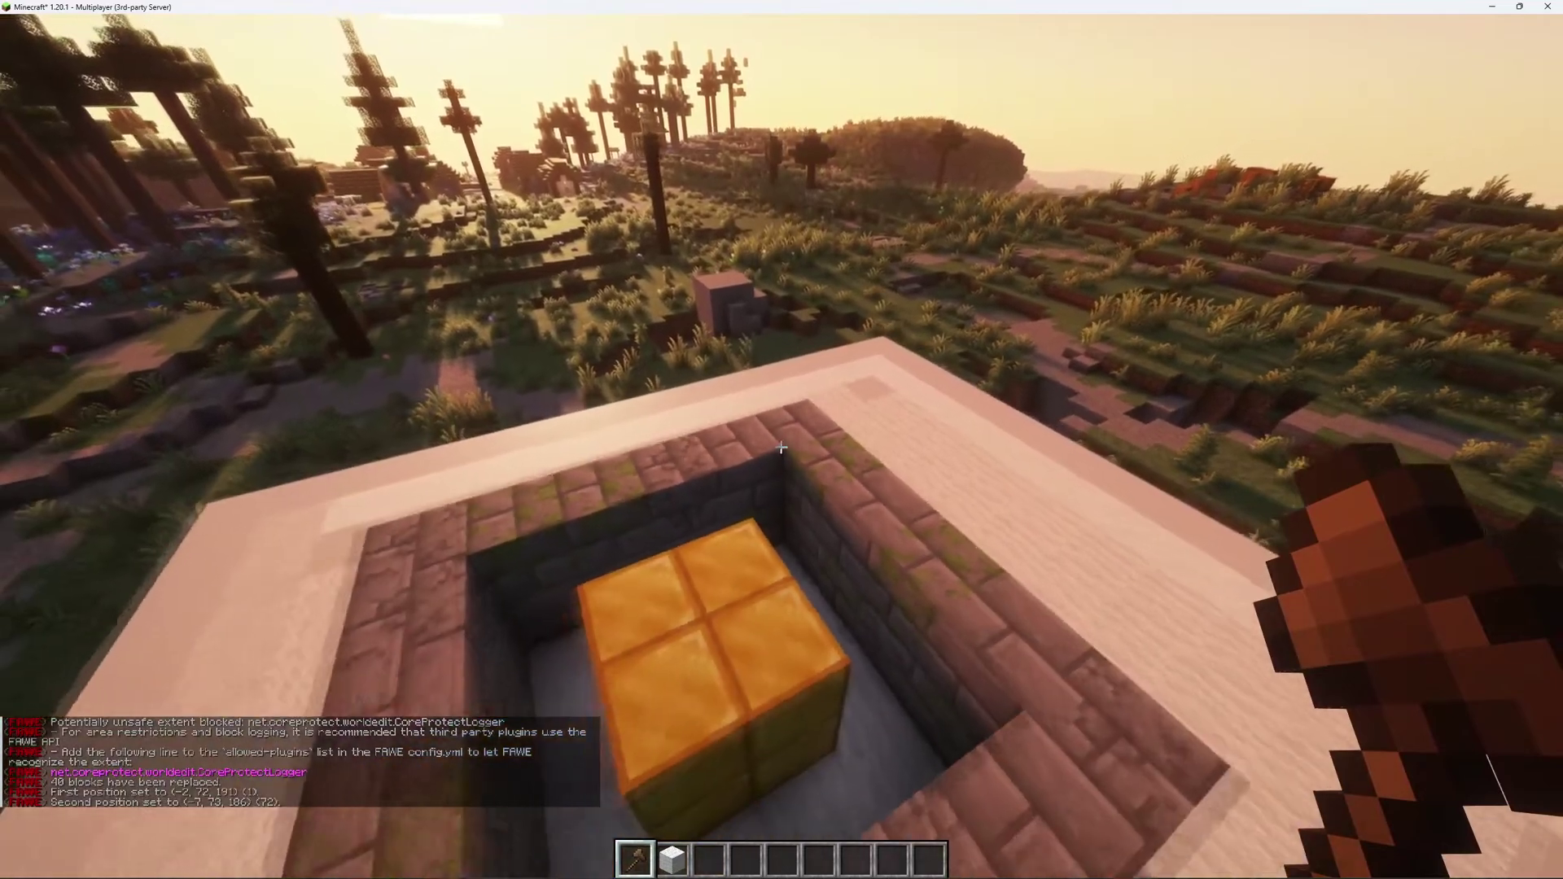
type("t//fii")
key("BackSpace")
type("x")
key("Tab")
key("Tab")
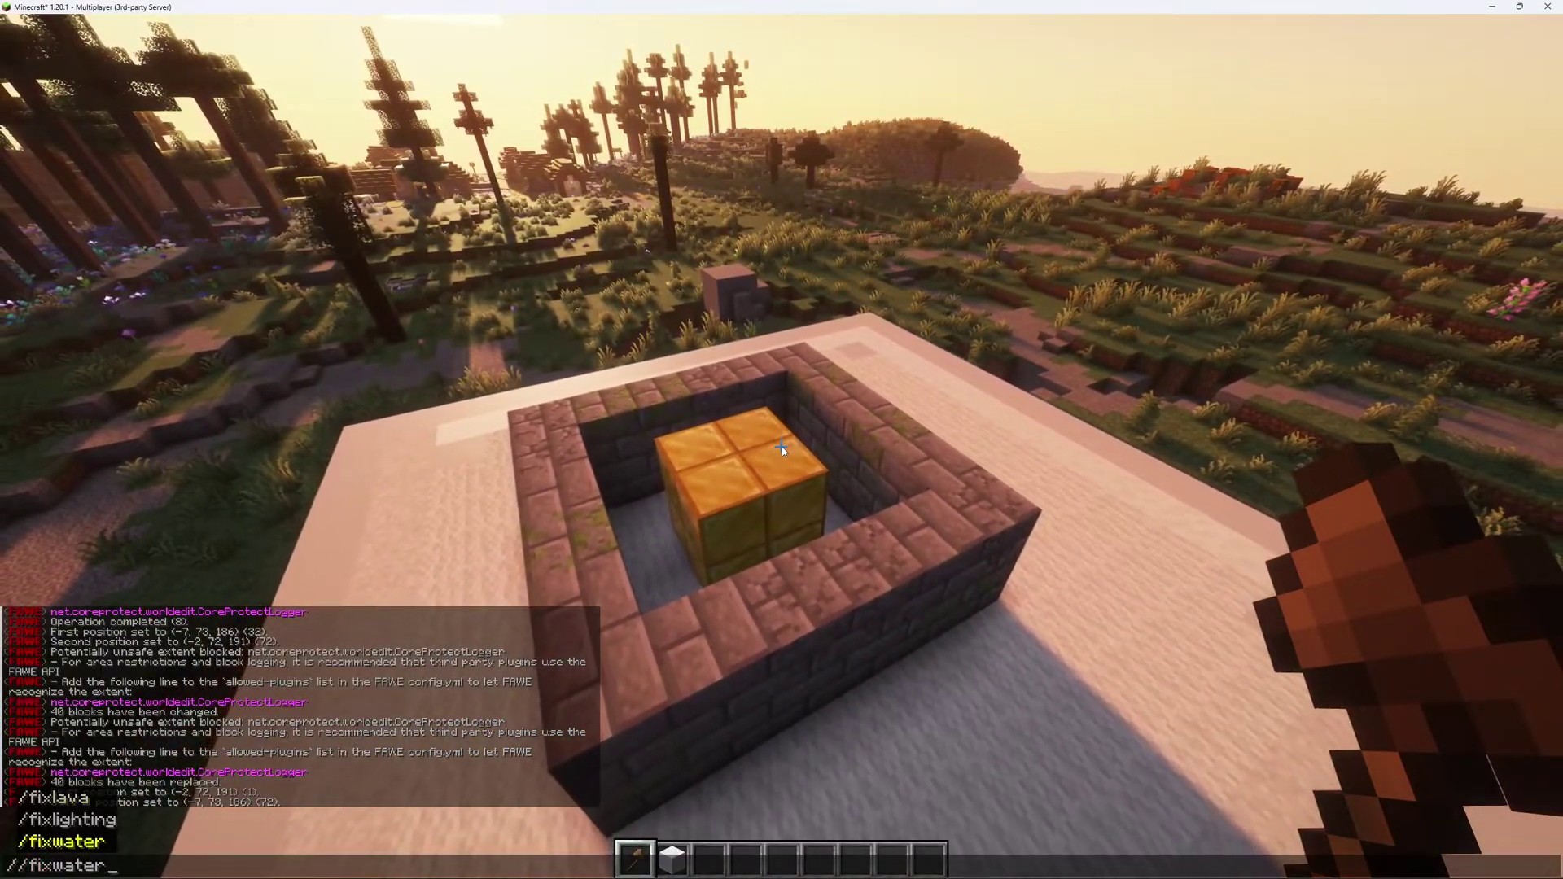
key("Return")
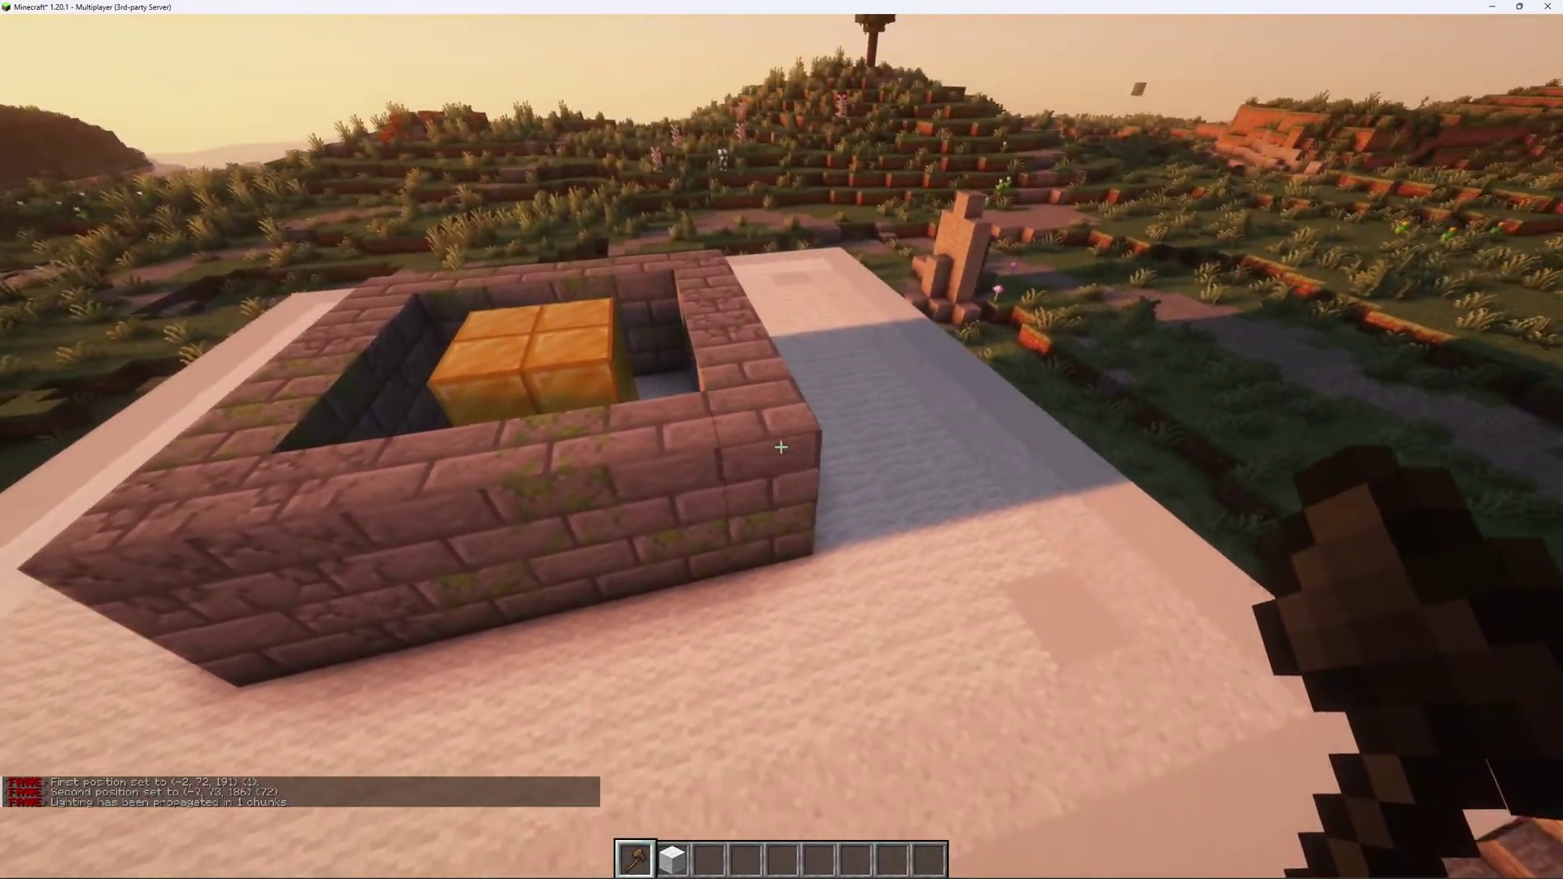
Step: Set a new first corner on the wall and type //center with an emerald block pattern
left_click(781, 447)
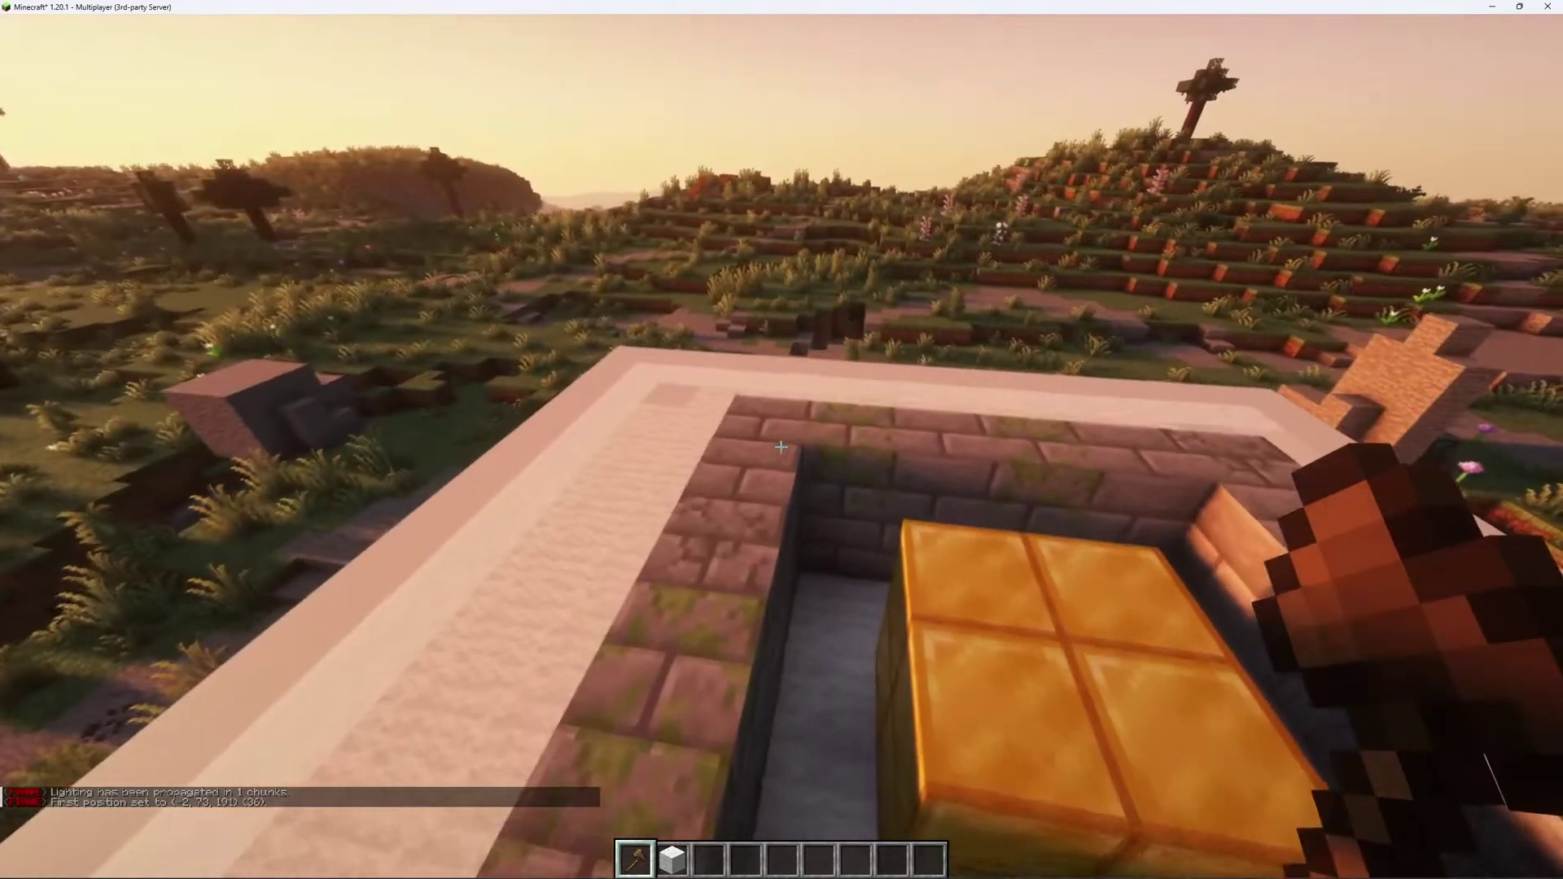
type("//cen")
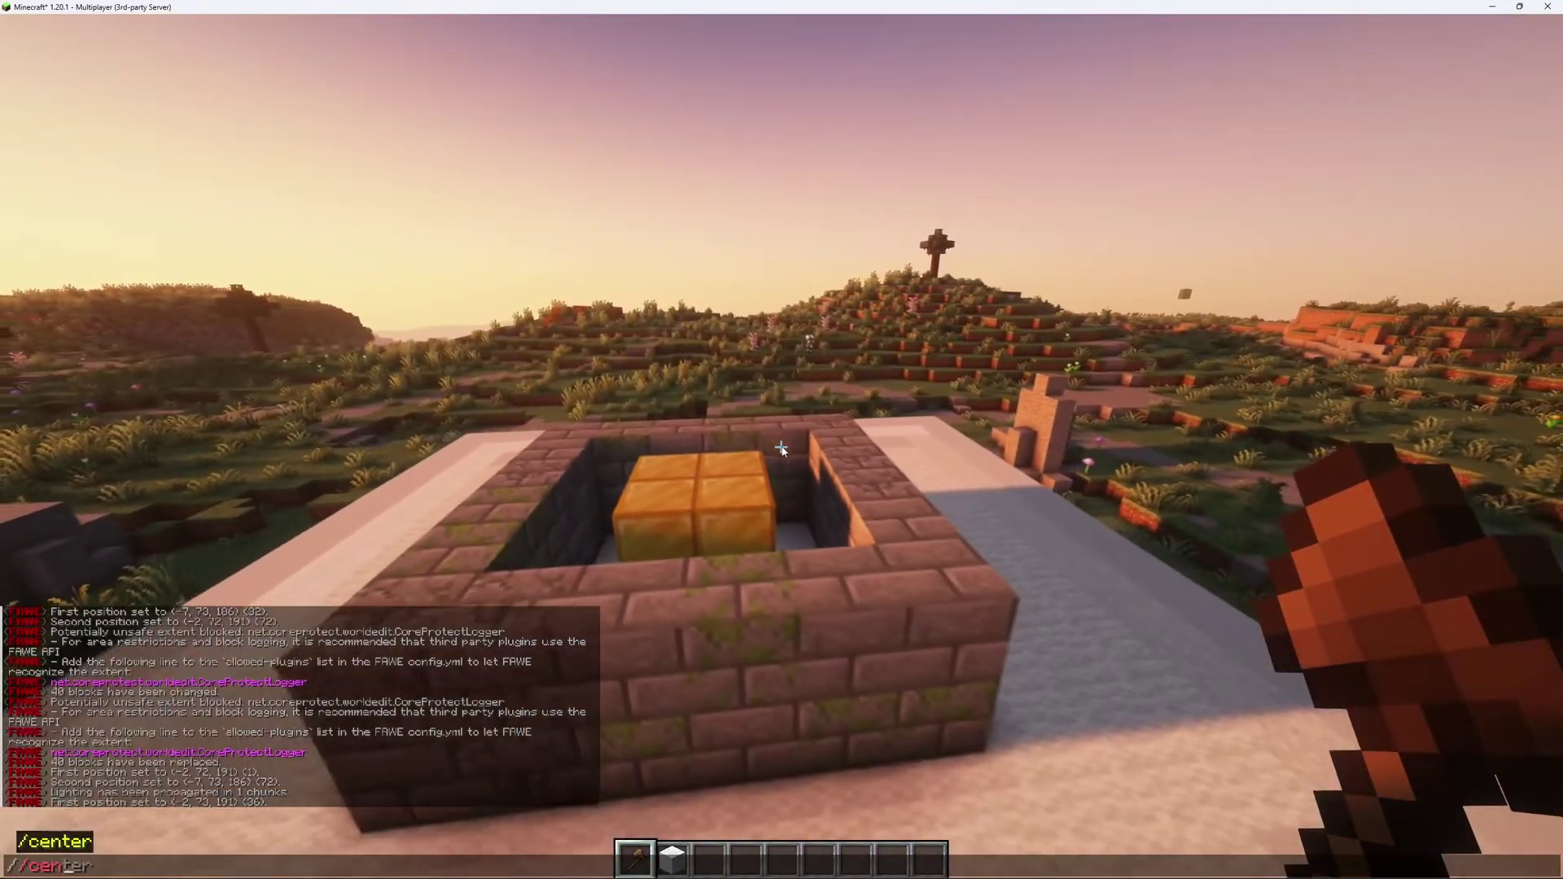
type("ter w")
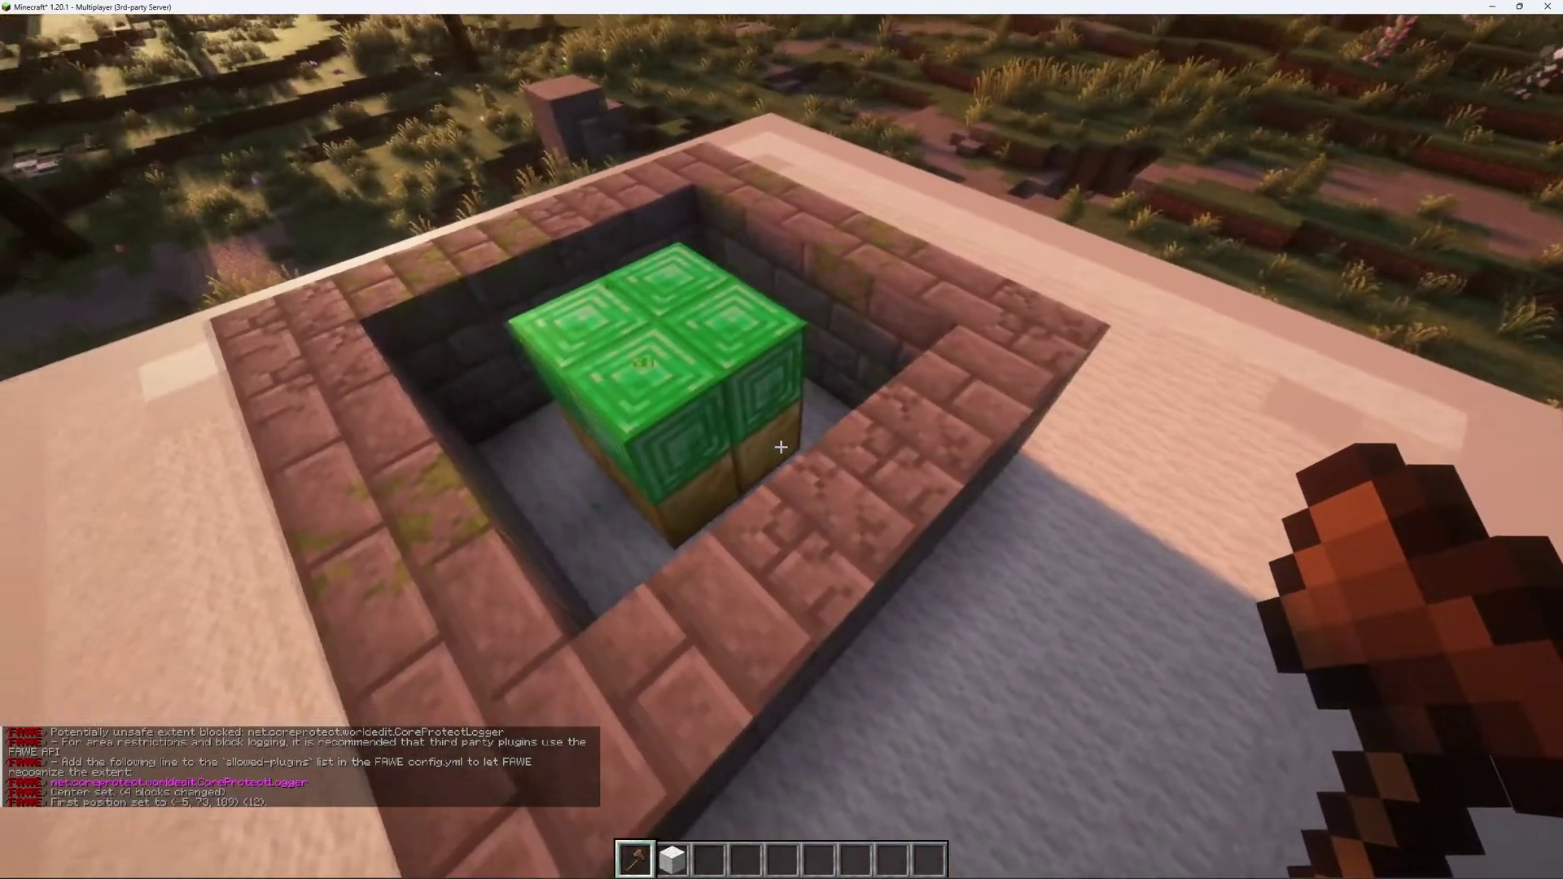
Step: Select the gold-and-emerald pillar from its base to its top with the wand
left_click(782, 447)
right_click(782, 447)
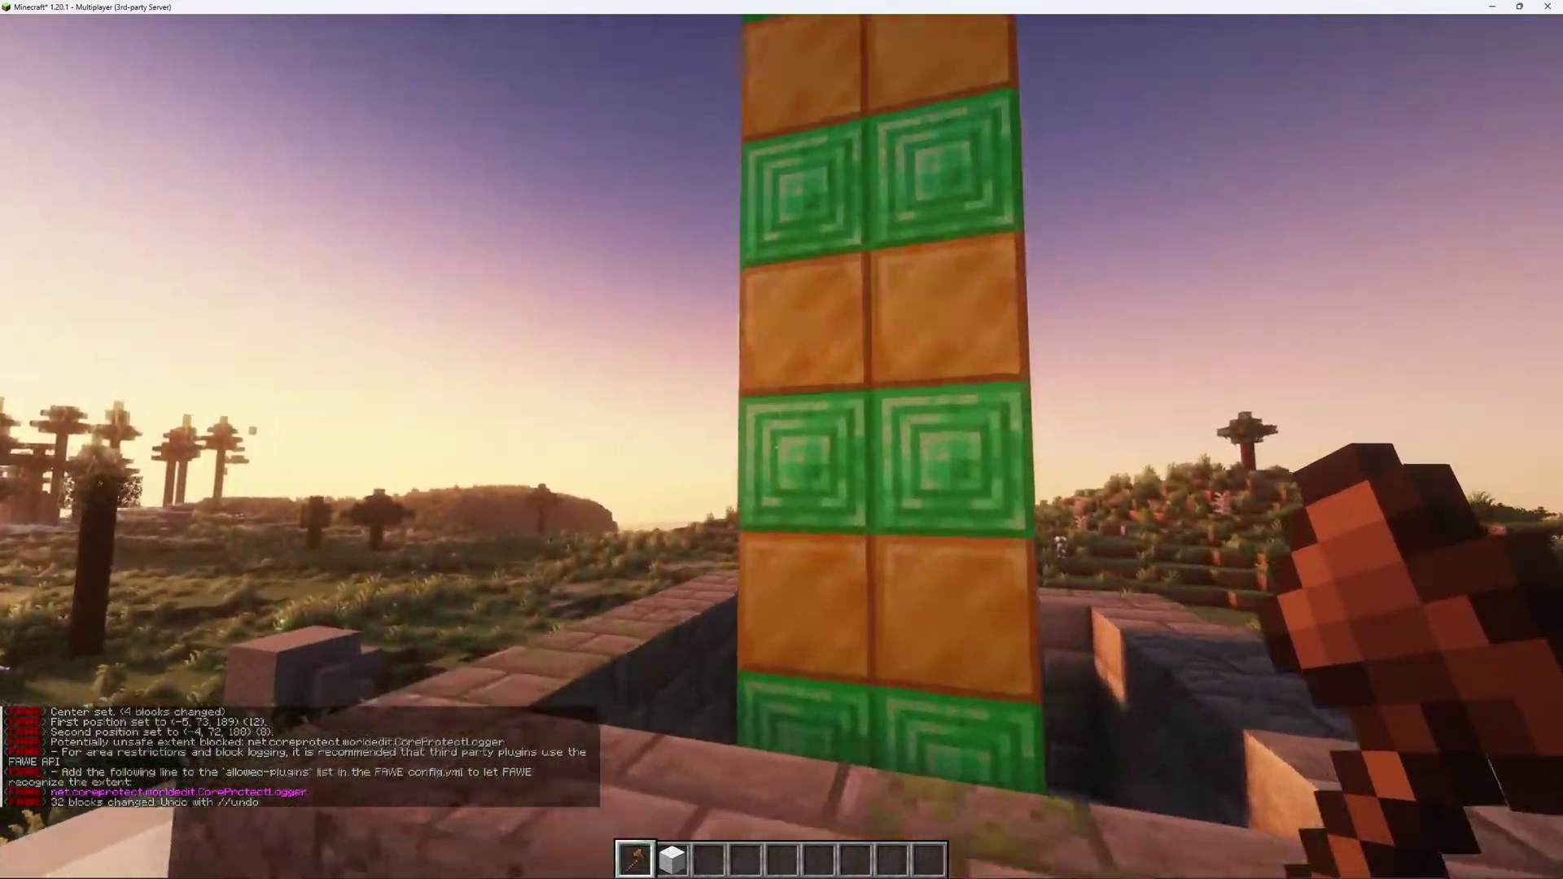
key("space")
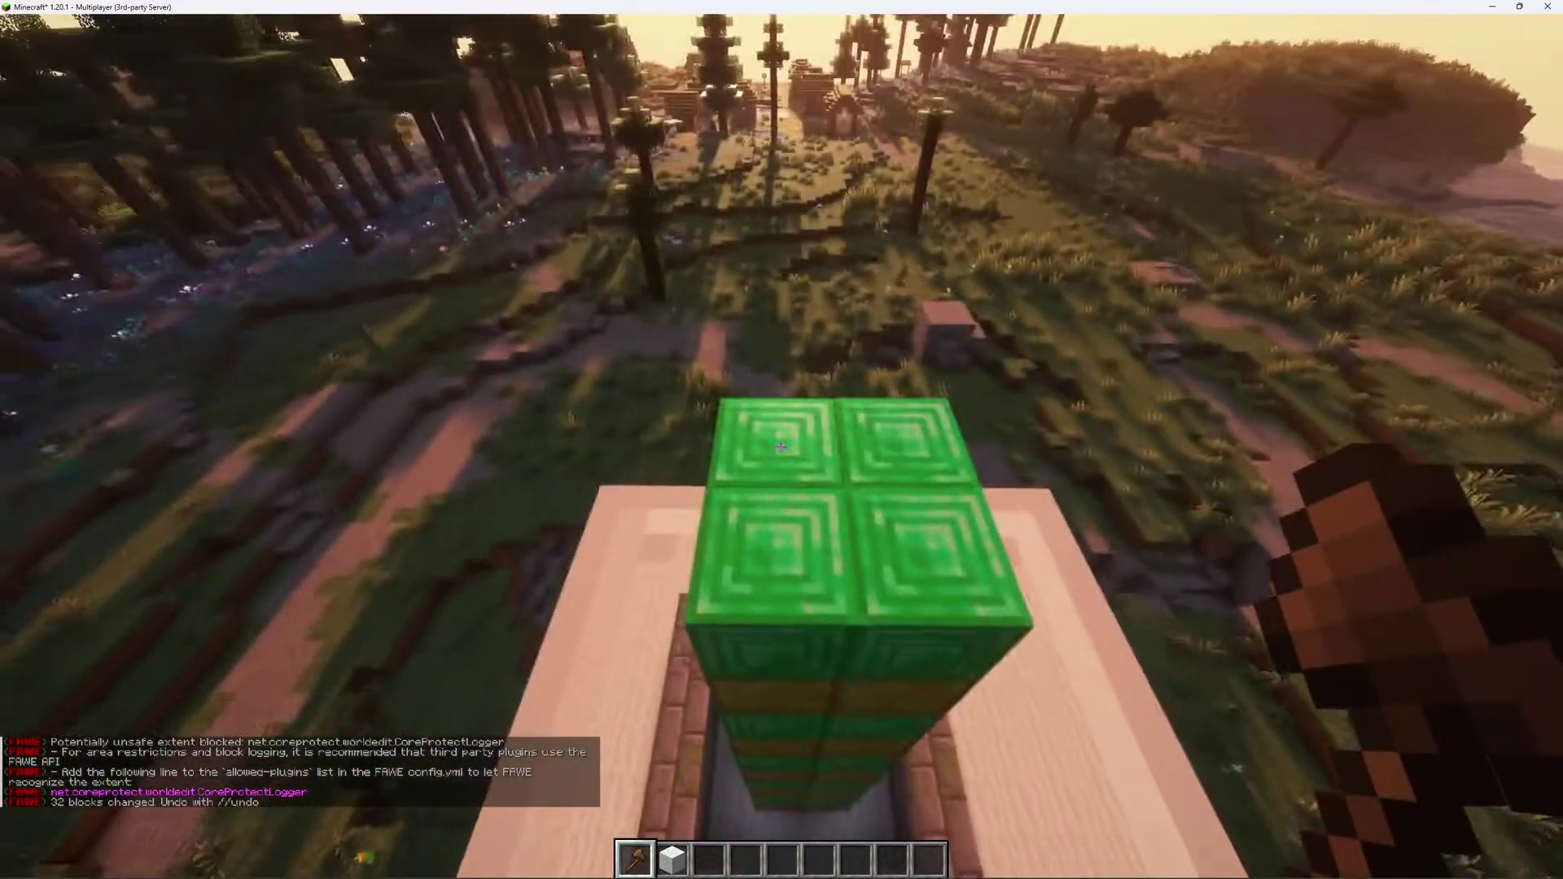
left_click(780, 445)
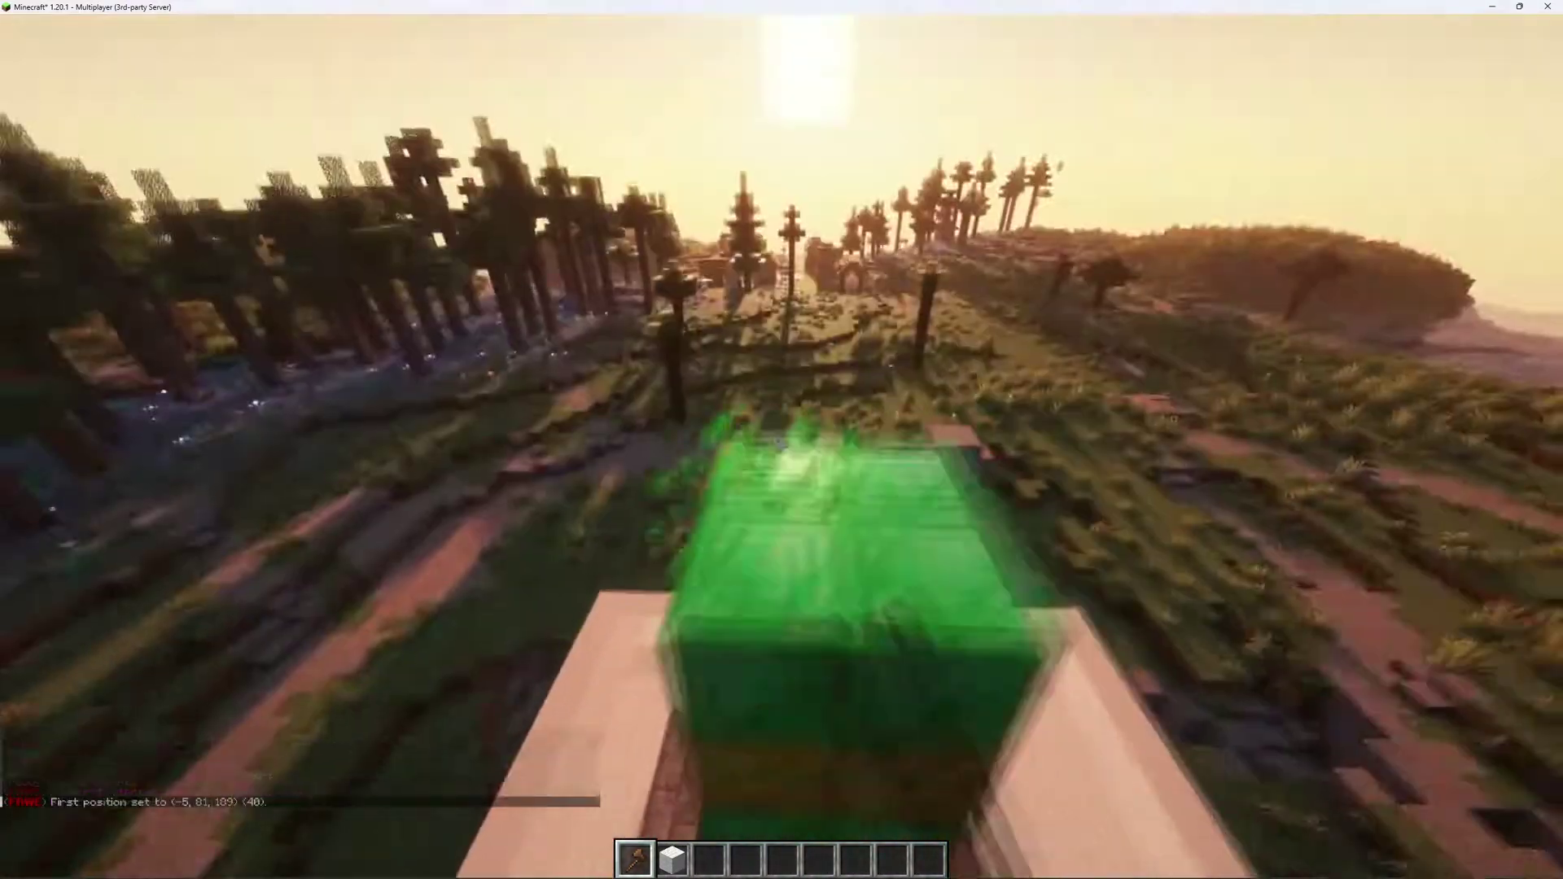
key("shift")
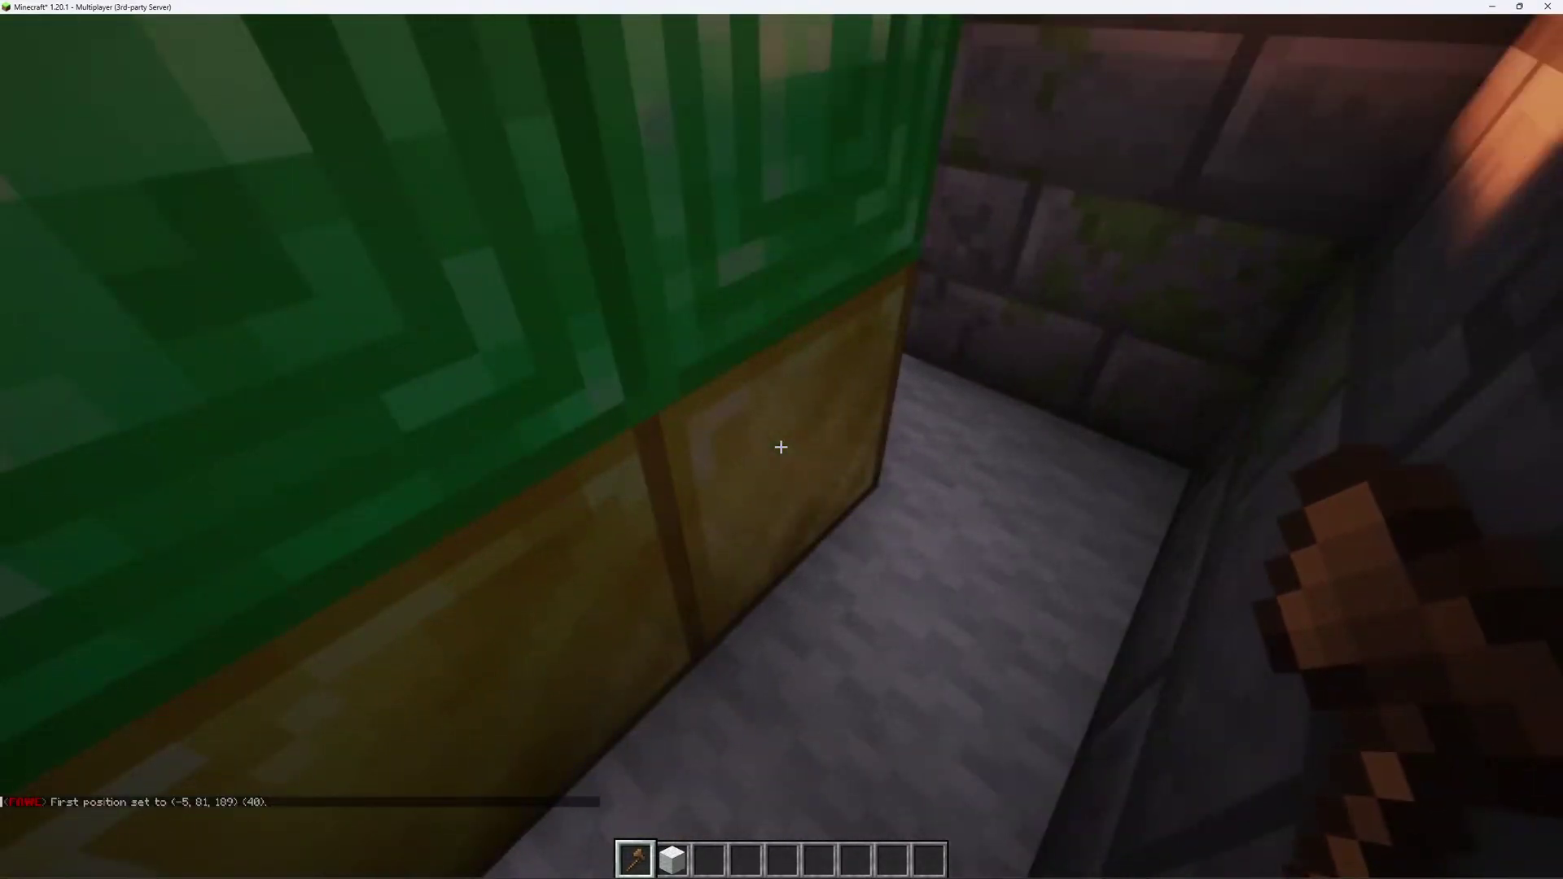
key("space")
key("s")
Step: Run //stack 4 twice to repeat the column into a wall
key("slash")
type("/stack 4")
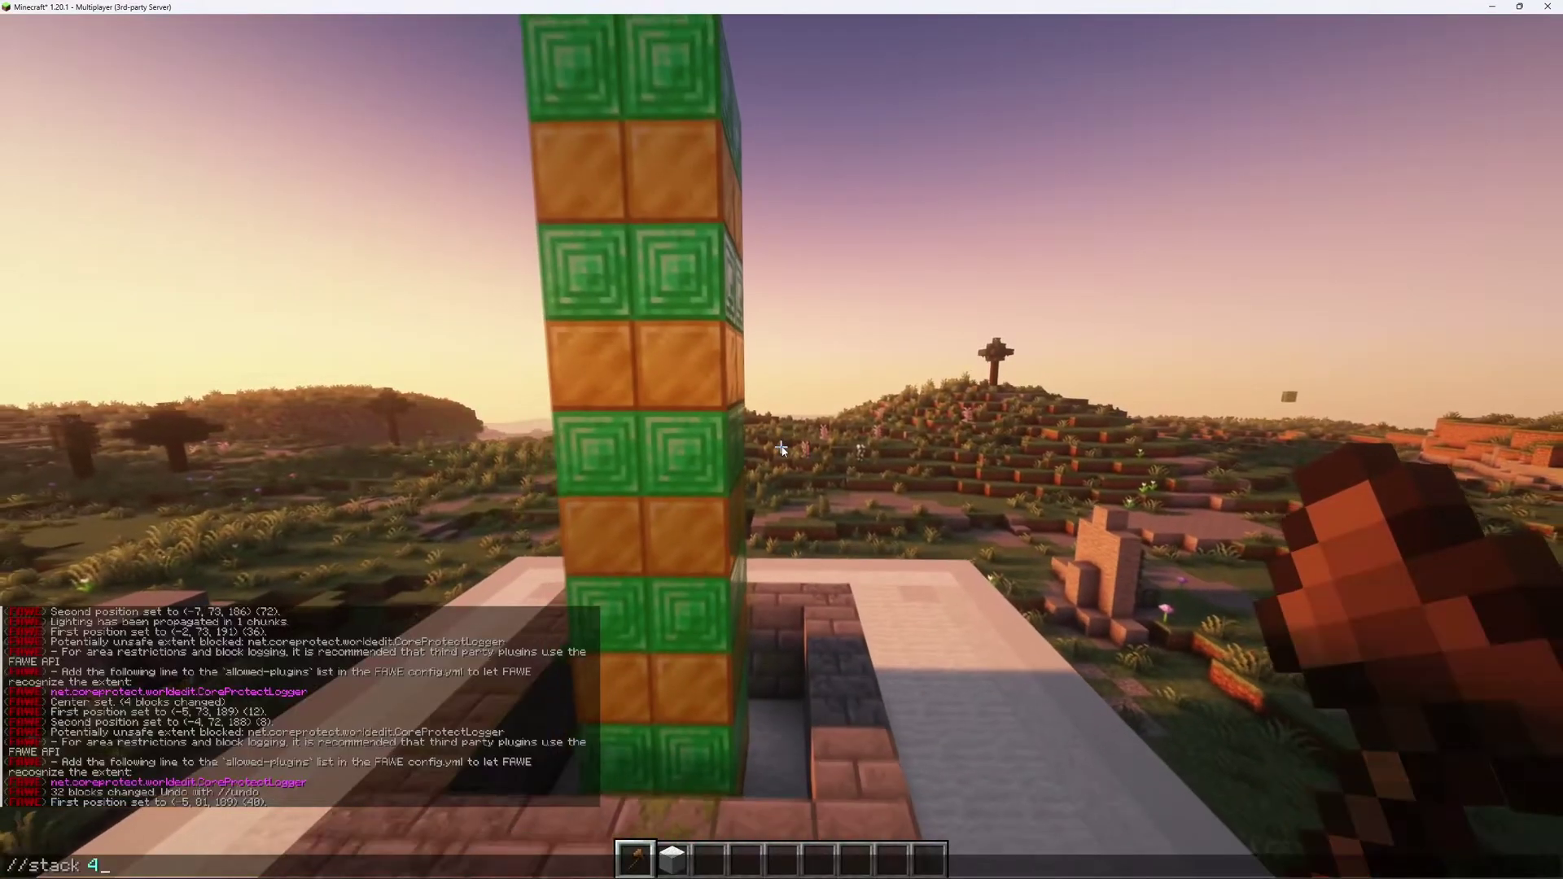
key("Return")
key("slash")
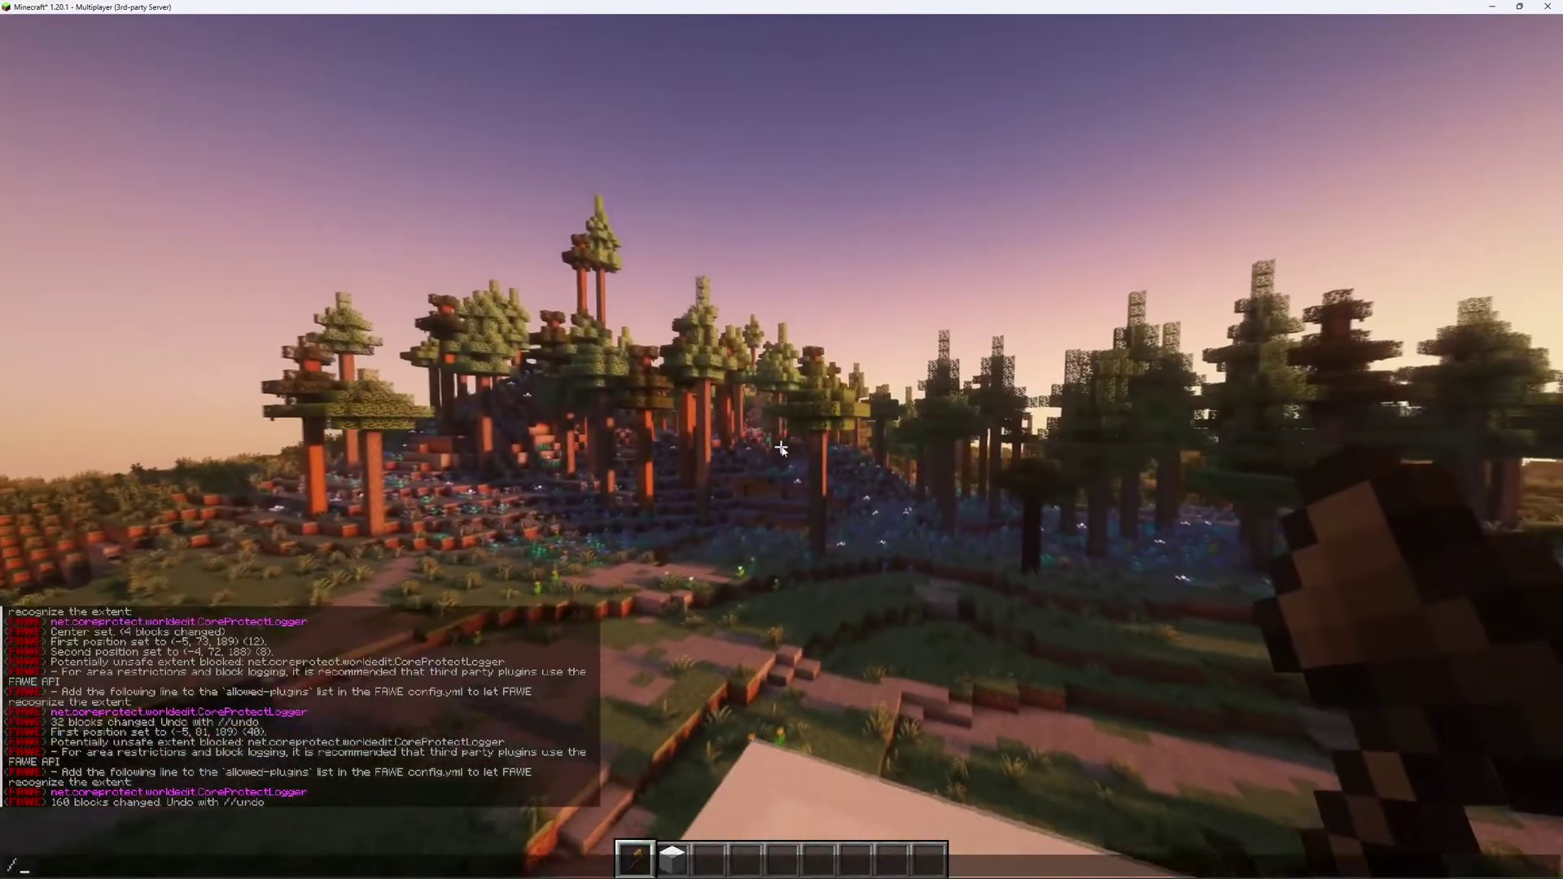
key("Up")
key("Return")
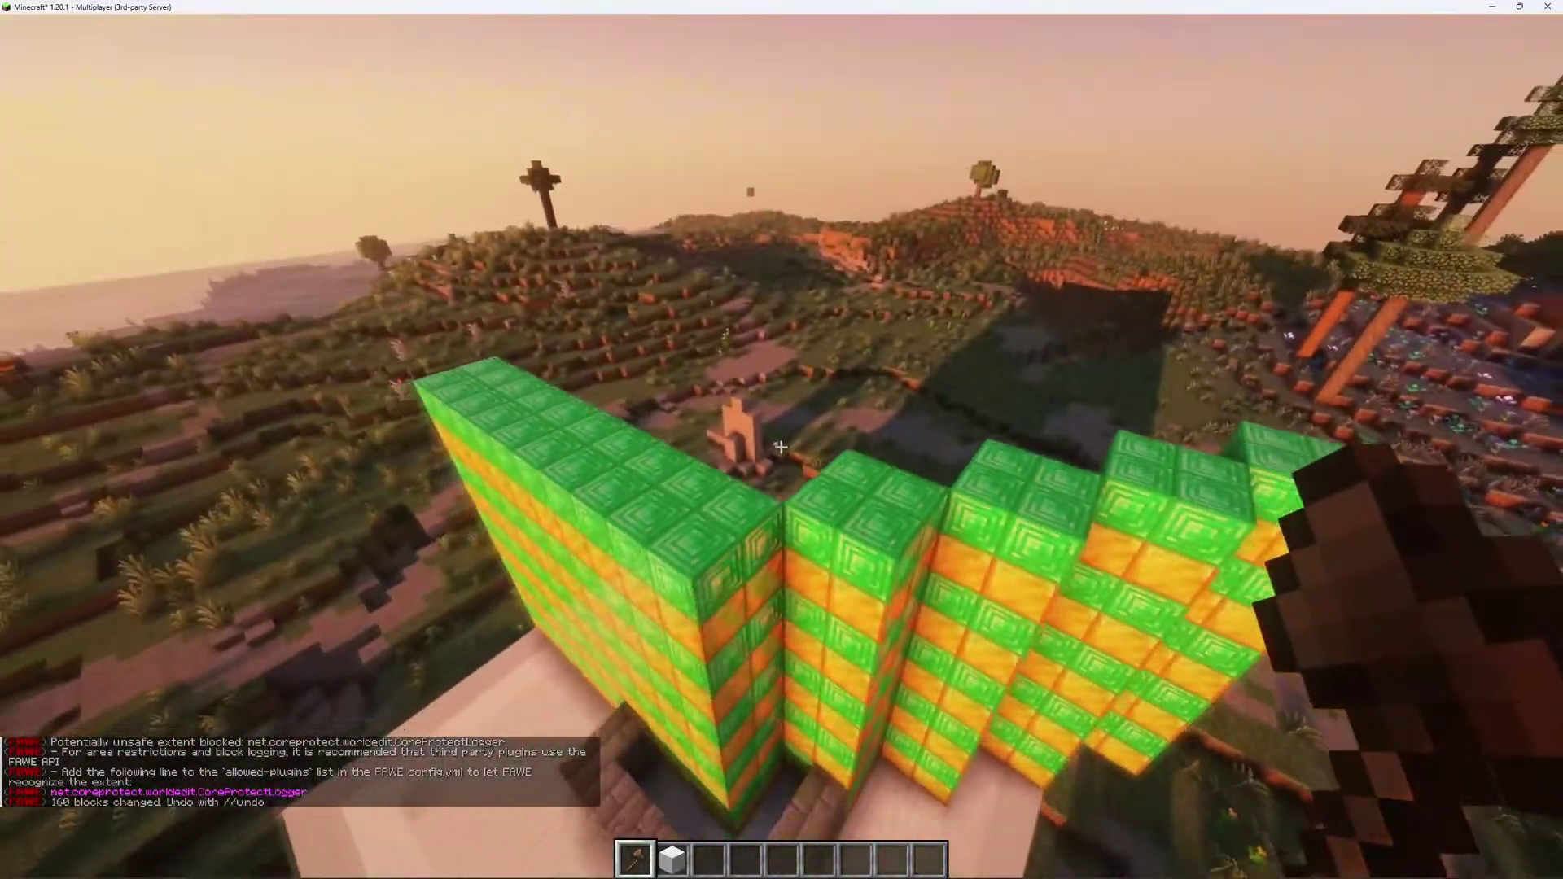
Step: Undo three times to revert the stacks and emerald fill, then break the gold blocks
type("//undo")
key("Return")
key("slash")
key("Up")
key("Return")
key("slash")
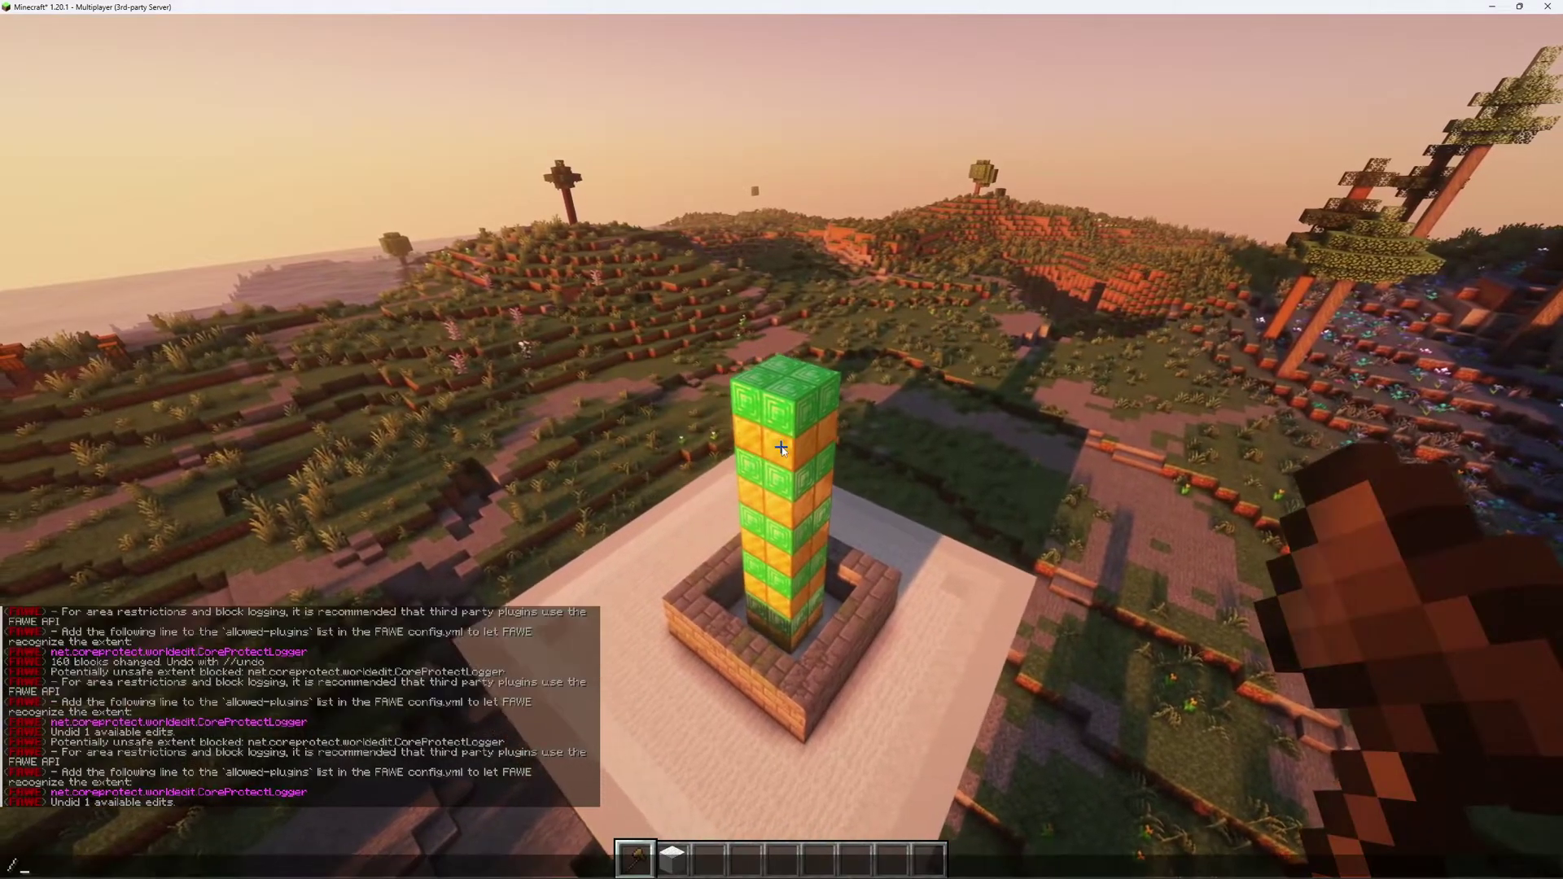
type("/undo")
key("Return")
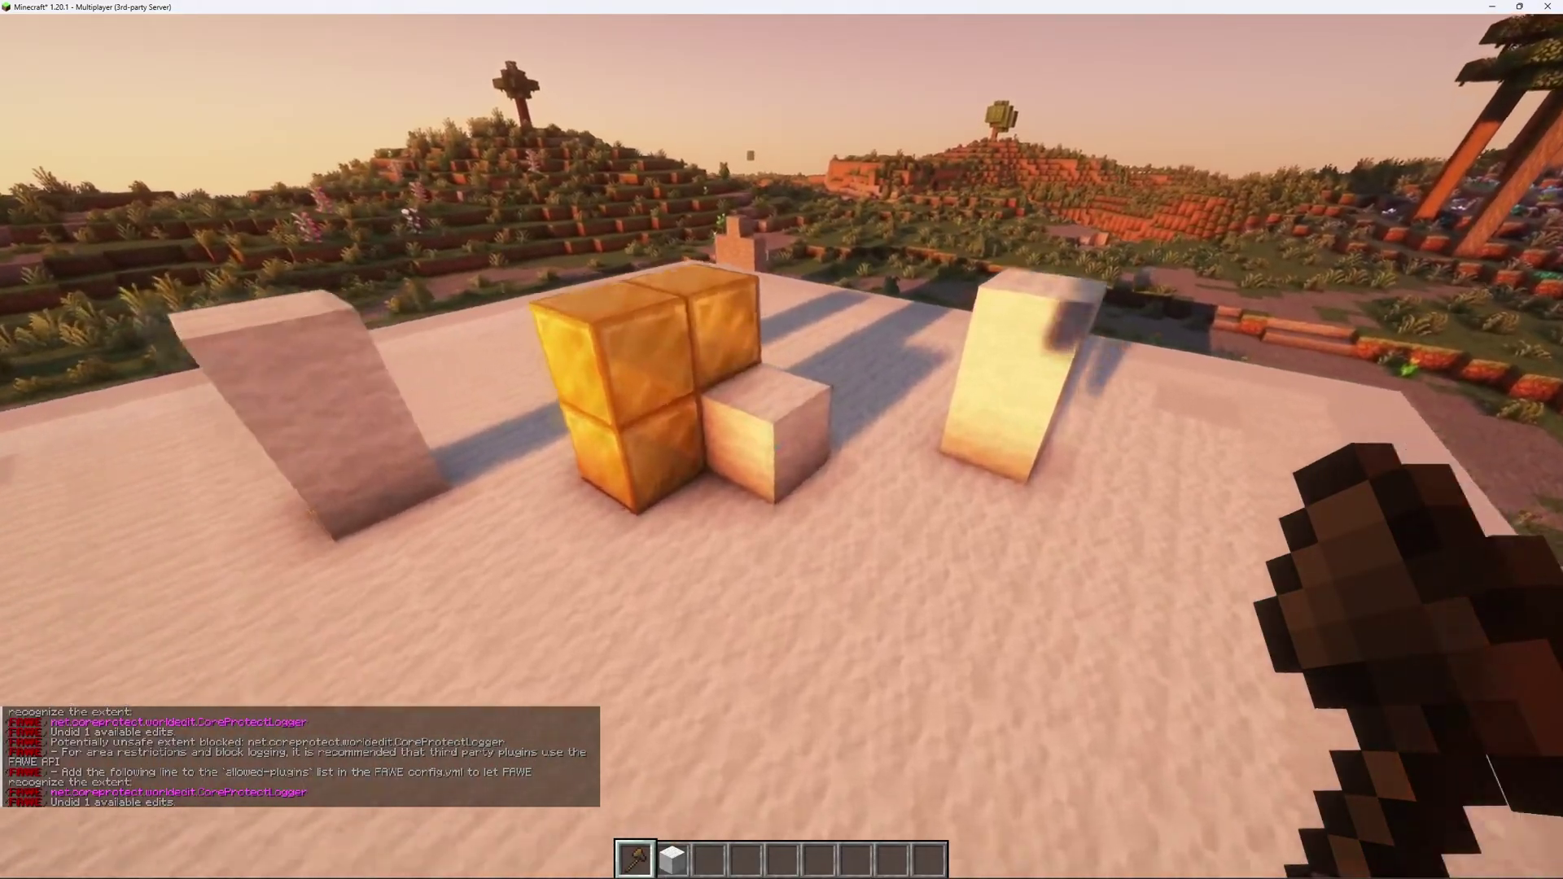
key("3")
left_click(777, 447)
Step: Break the remaining gold blocks and place white wool to build a small pillar
left_click(778, 447)
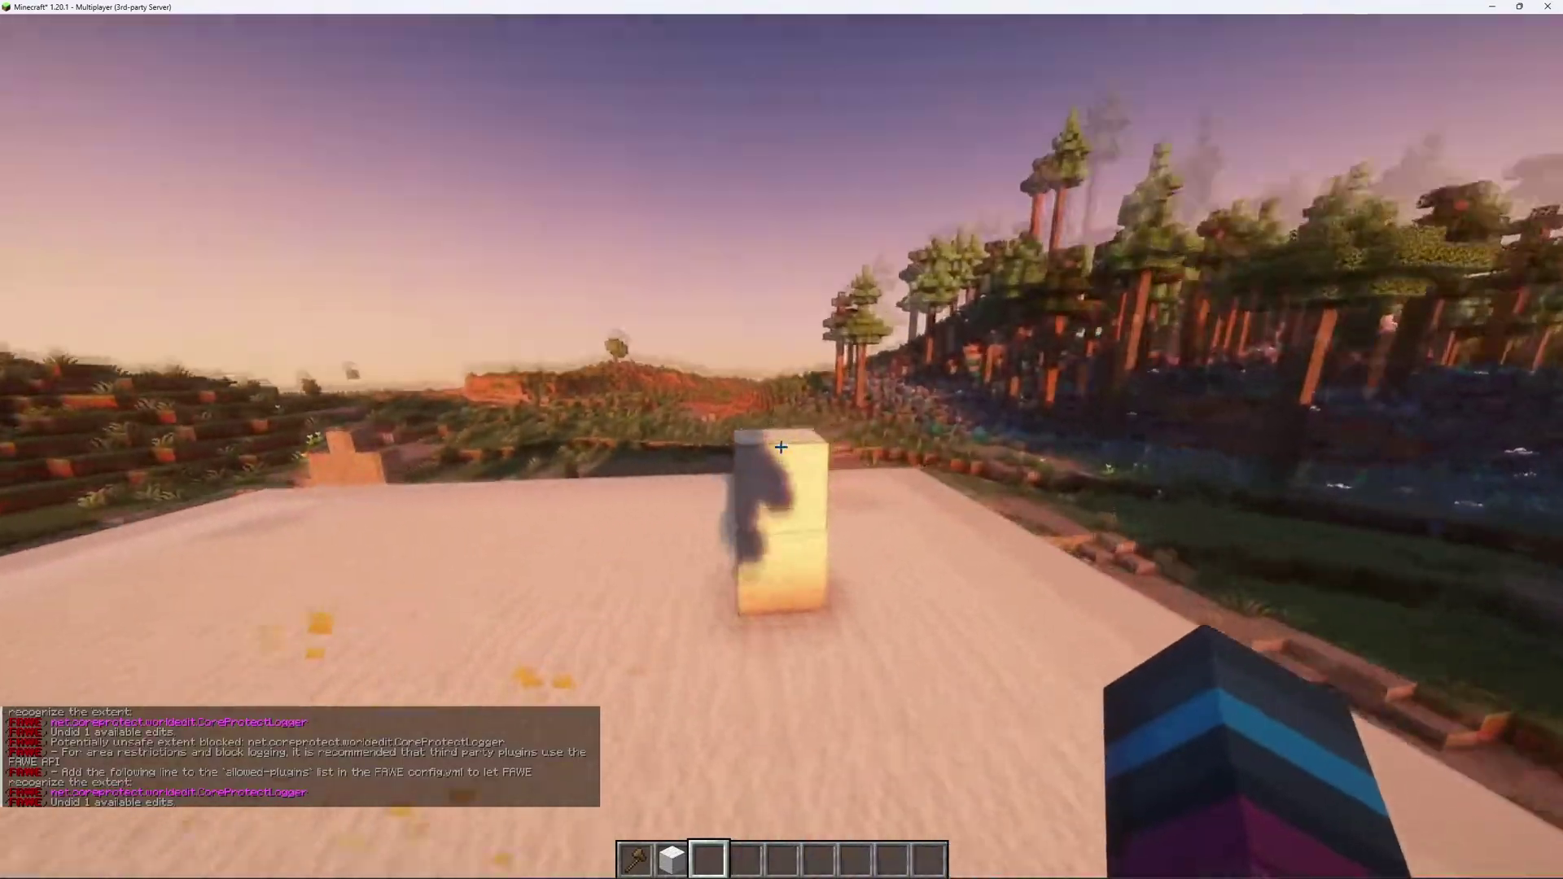
left_click(781, 447)
key("2")
right_click(781, 447)
right_click(781, 447)
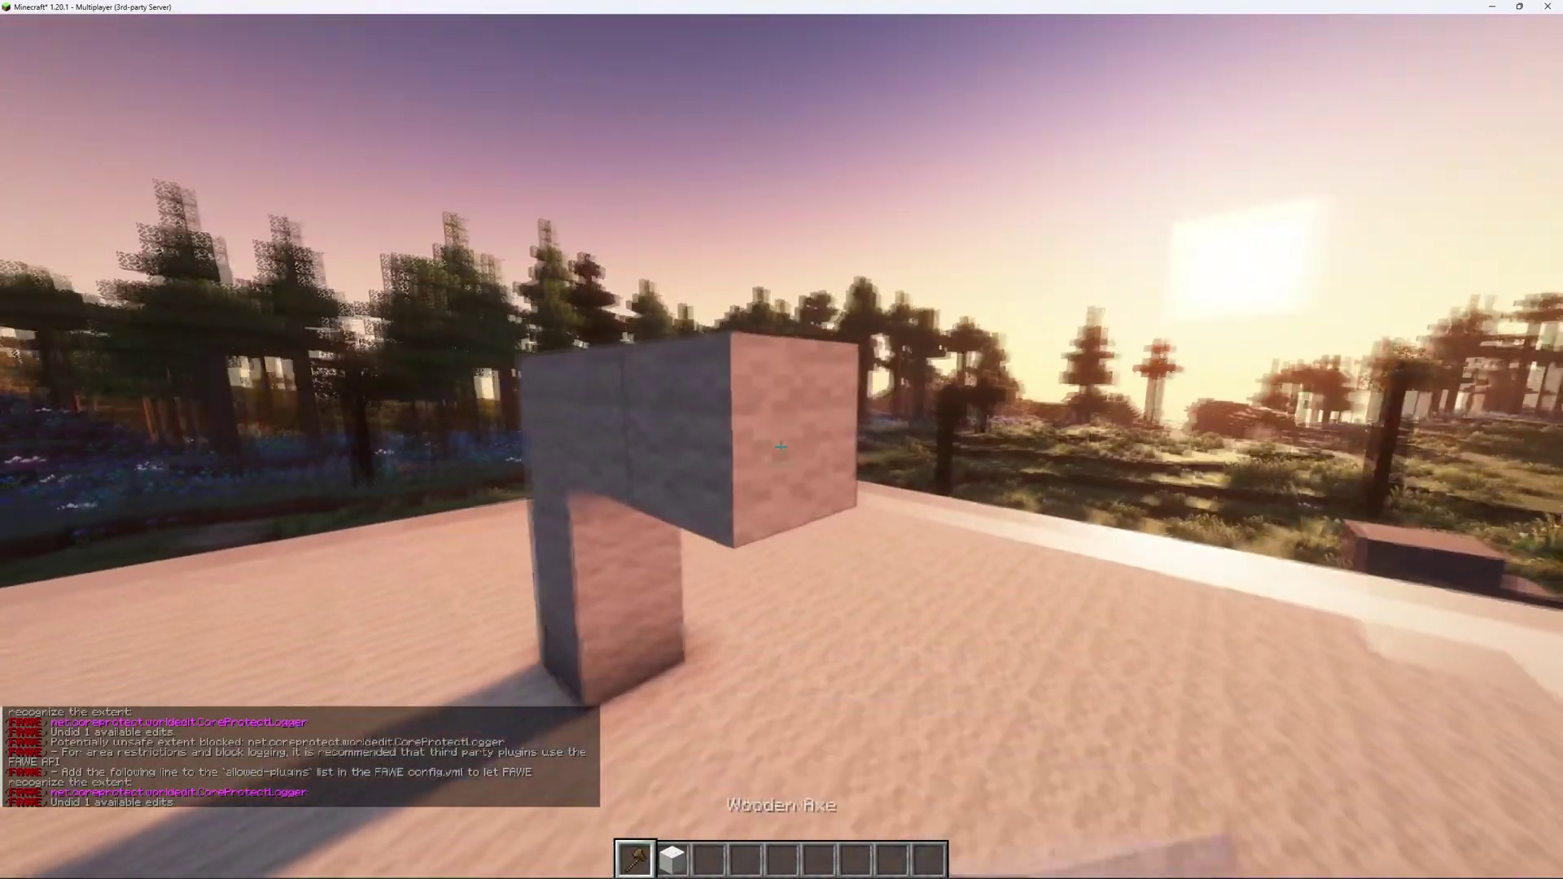
Step: Mark the first corner on the wool with the wand, run //set, then redo and undo
key("1")
left_click(780, 448)
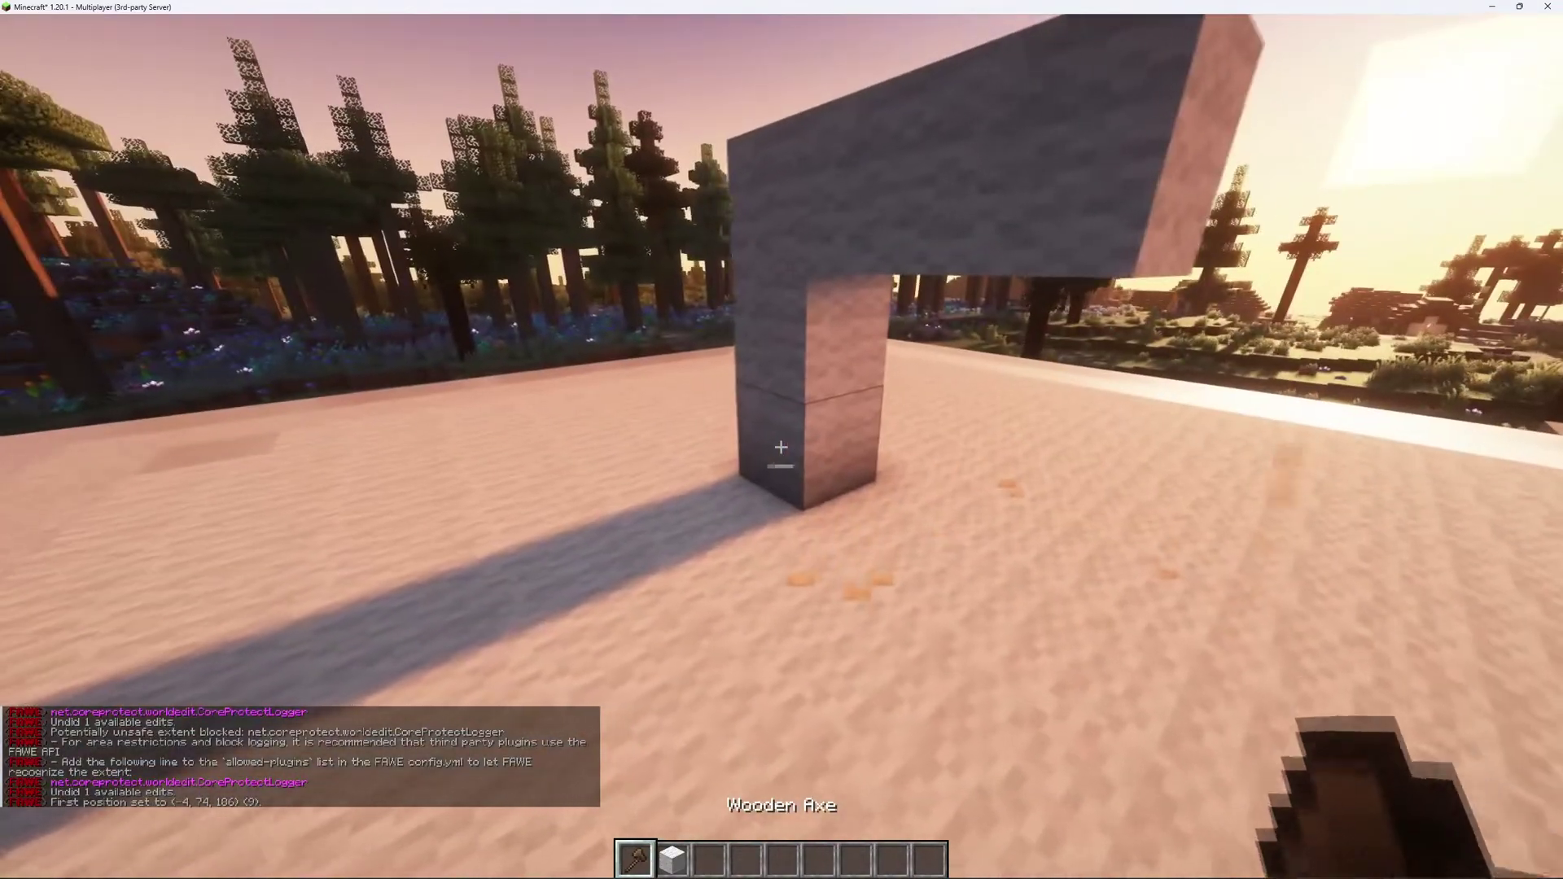
type("//set a")
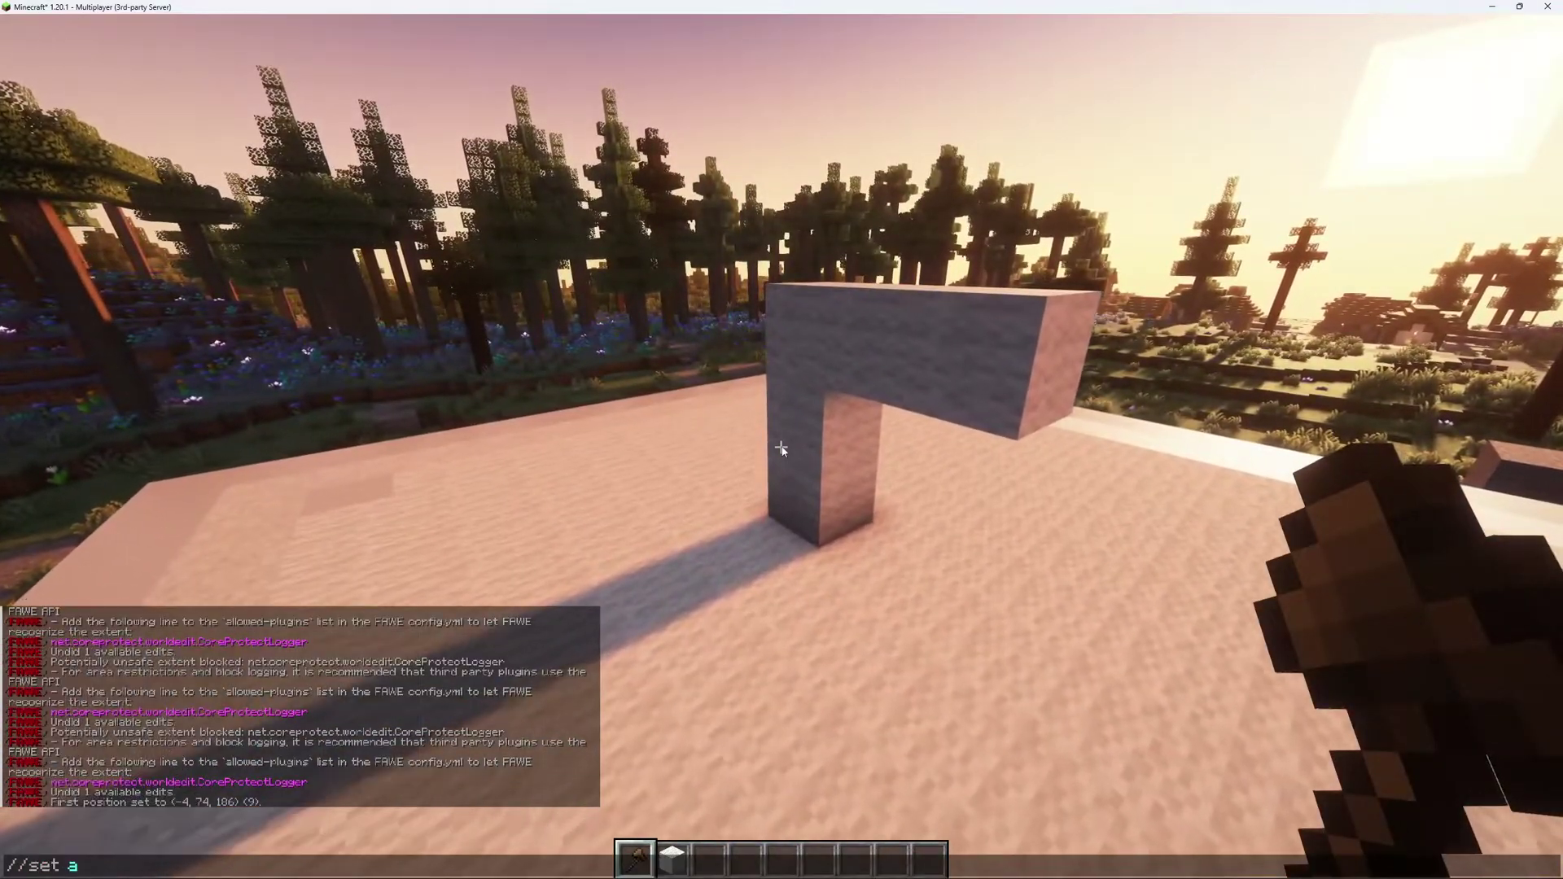
type("ir")
key("Return")
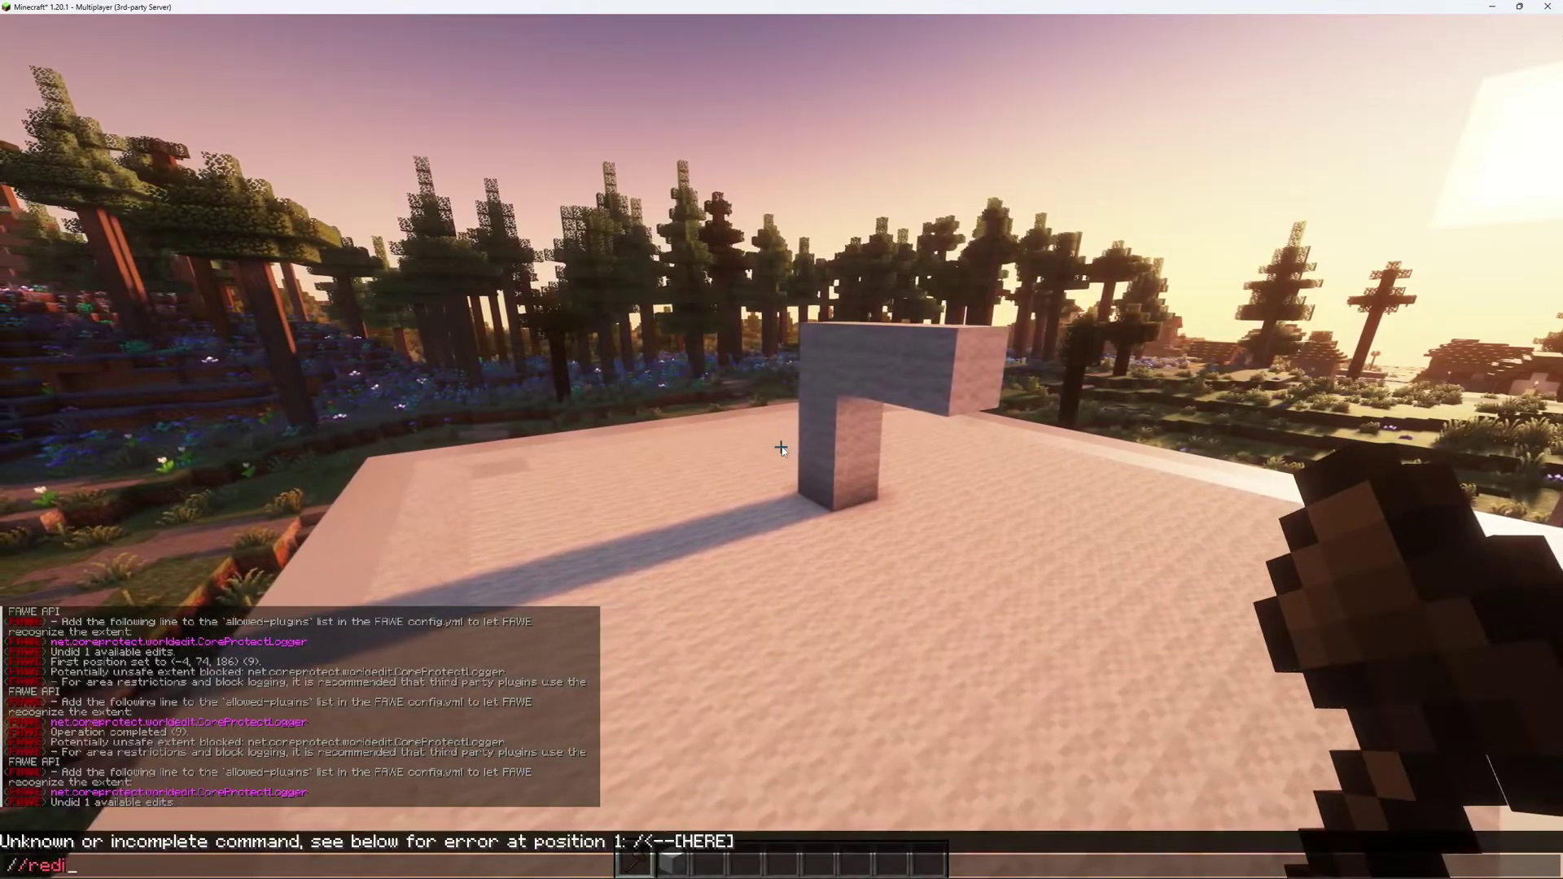
key("Return")
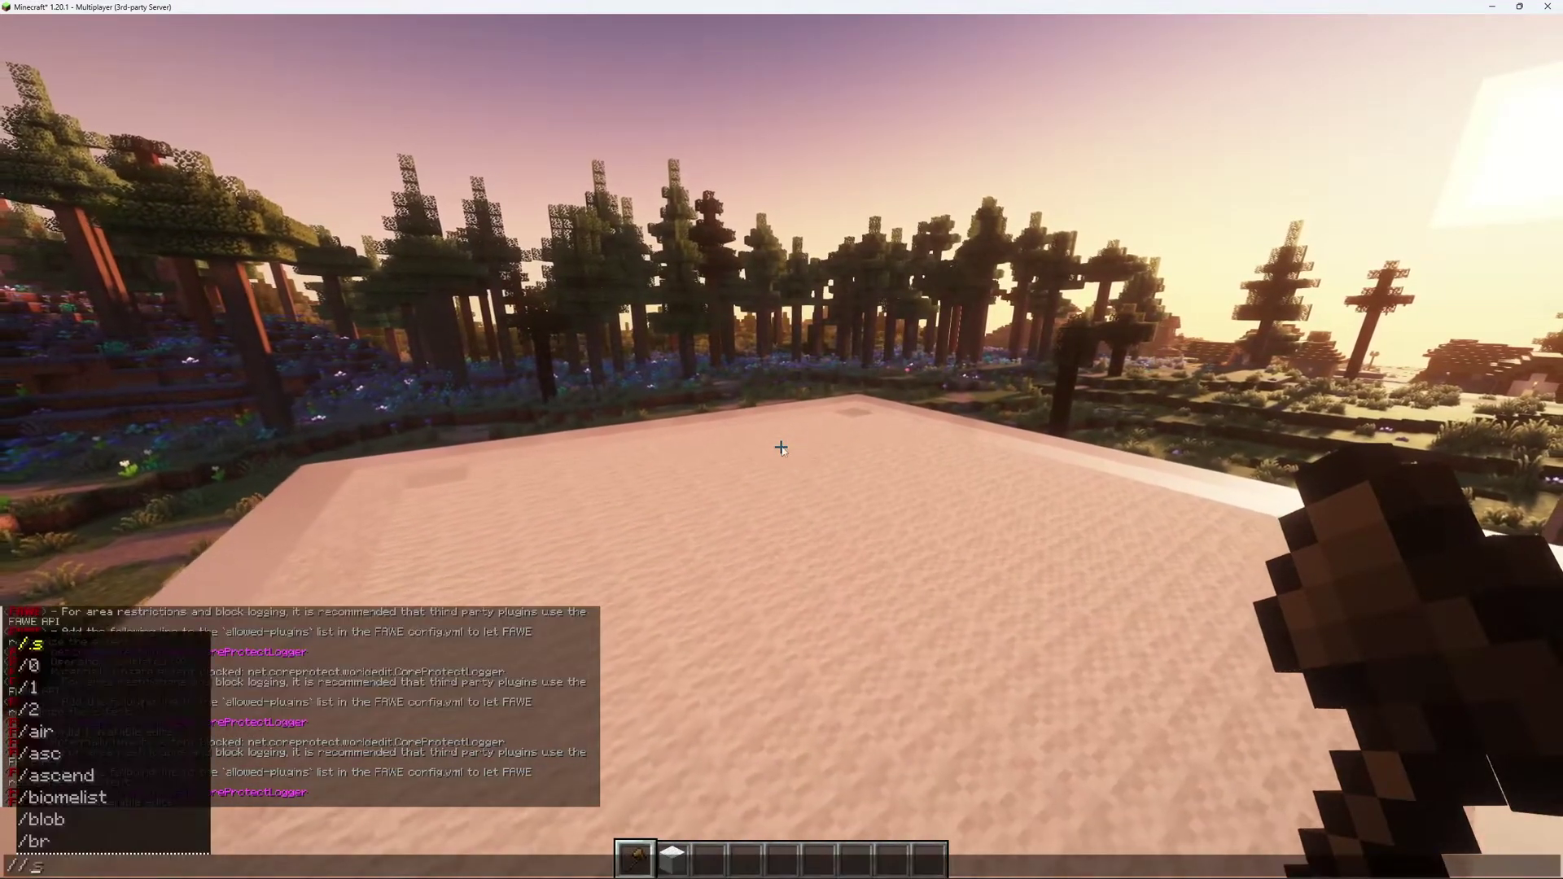
type("undo")
key("Return")
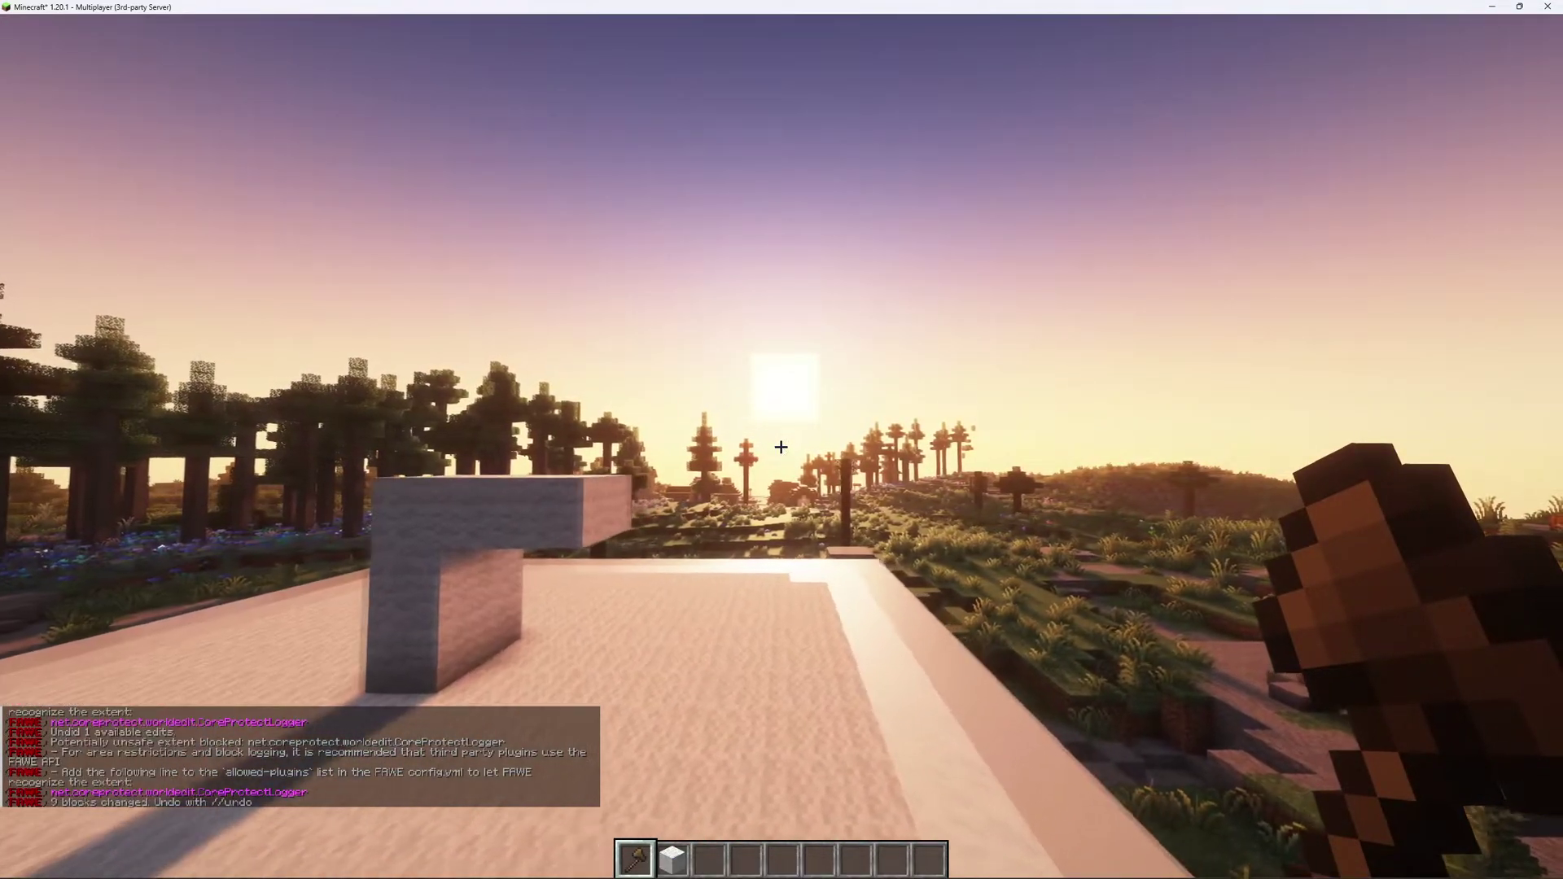
key("w")
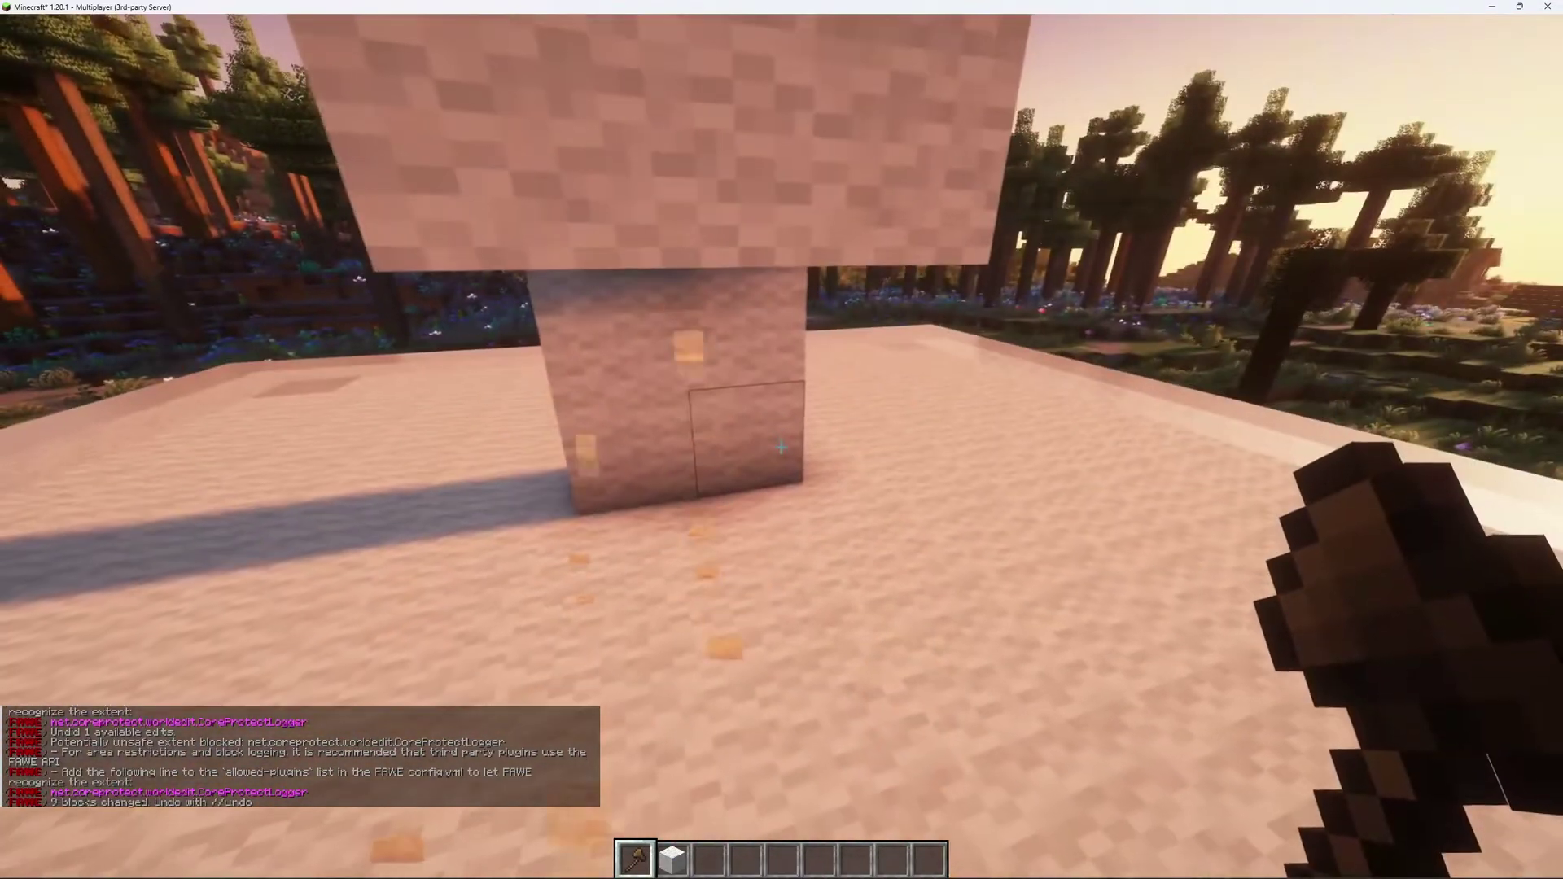
Step: Mark the second corner on the wool structure and //copy it to the clipboard
right_click(781, 447)
key("s")
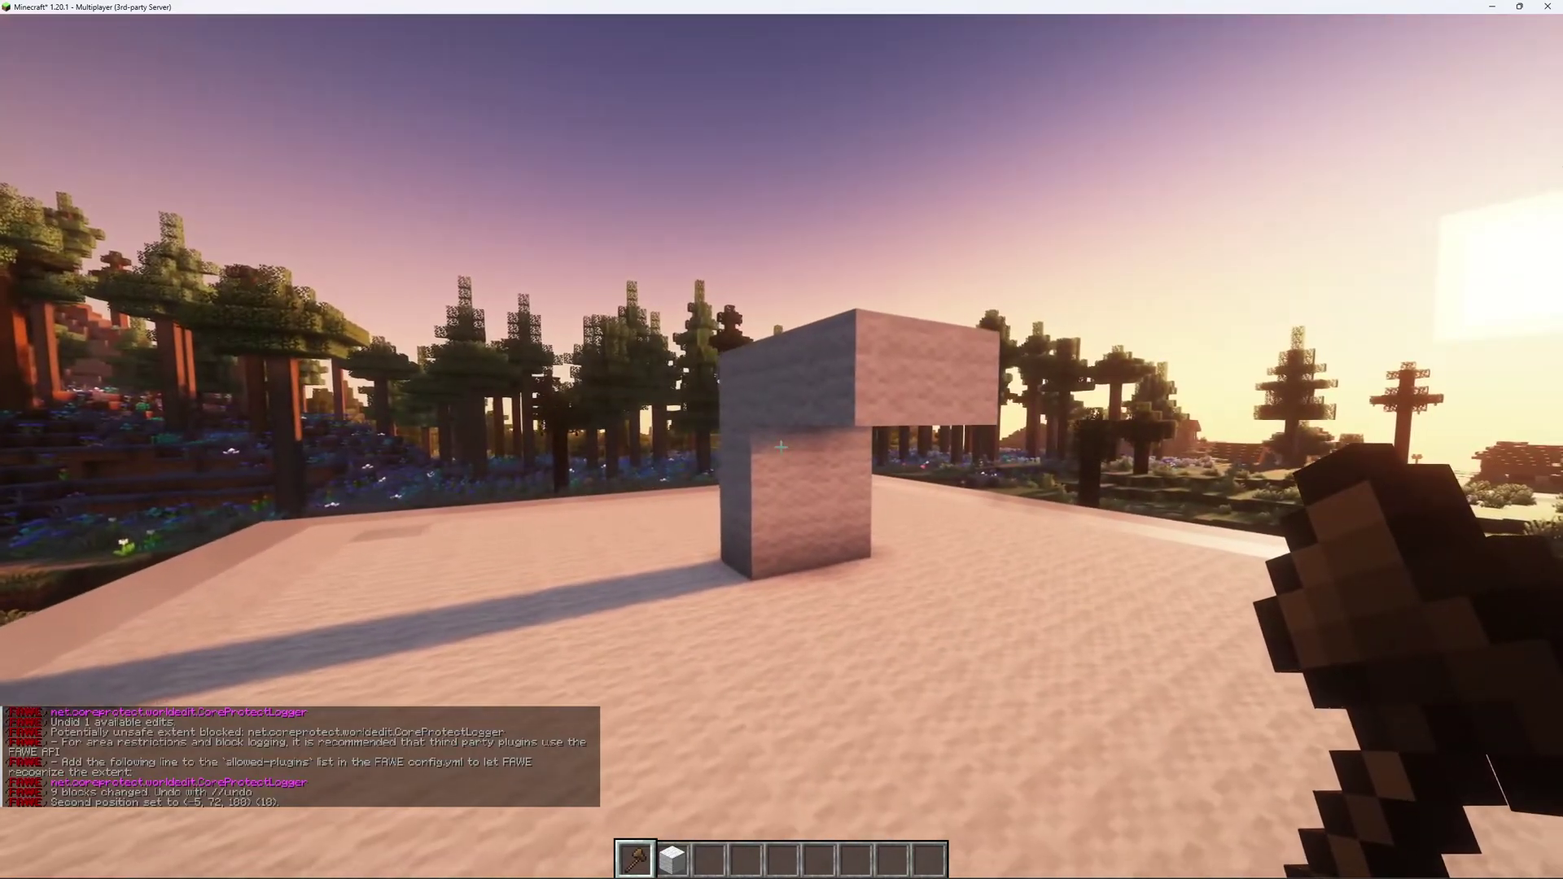
type("//copy")
key("Return")
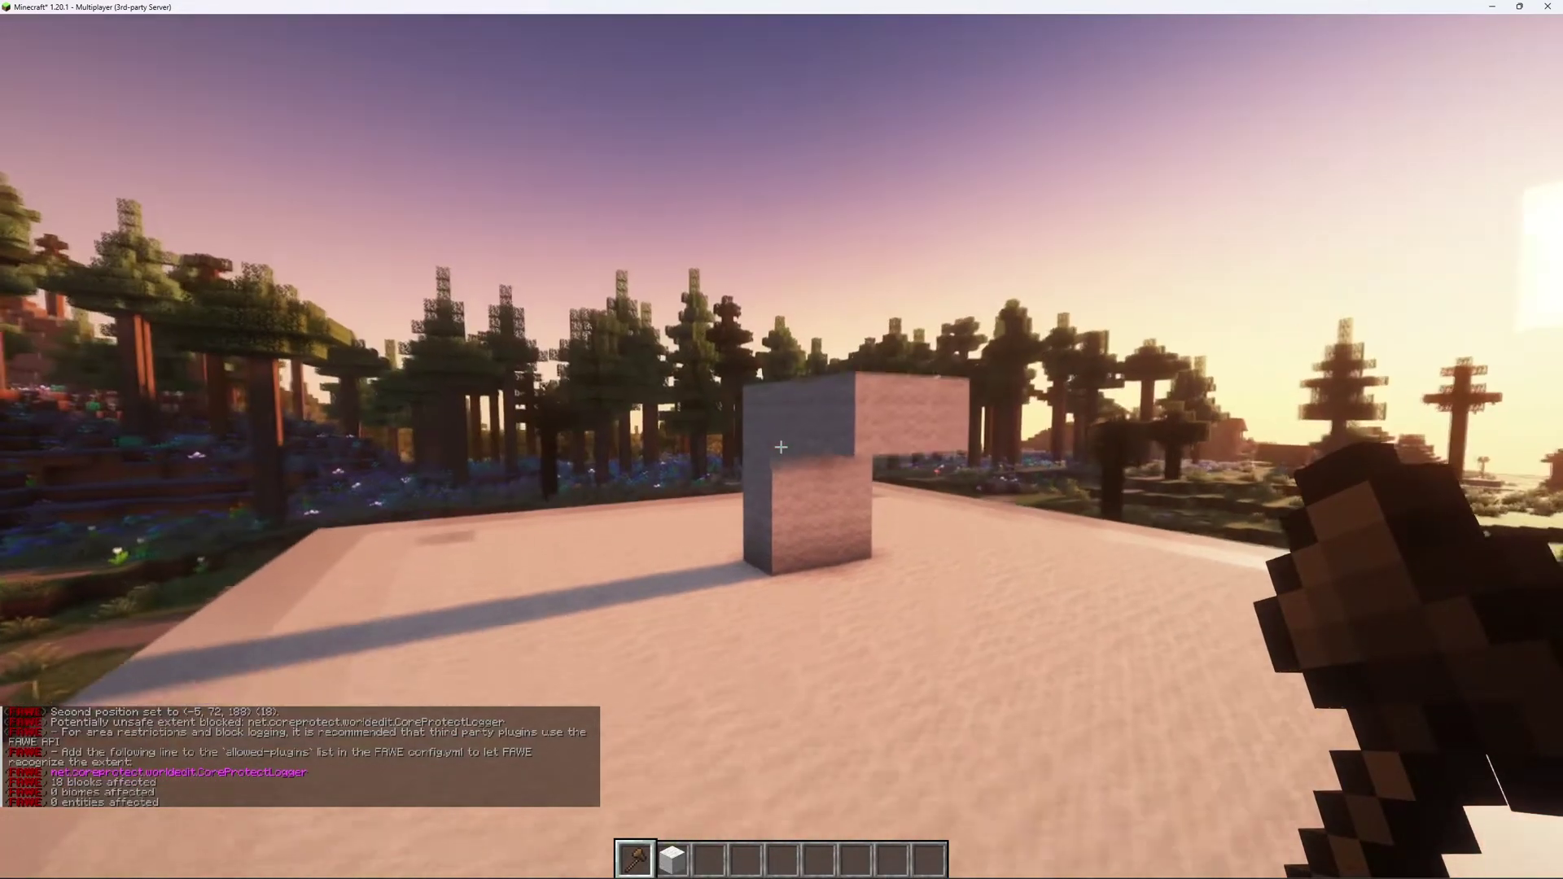
Step: Paste a duplicate beside the original with //paste, then try clearing the selection
type("s//a")
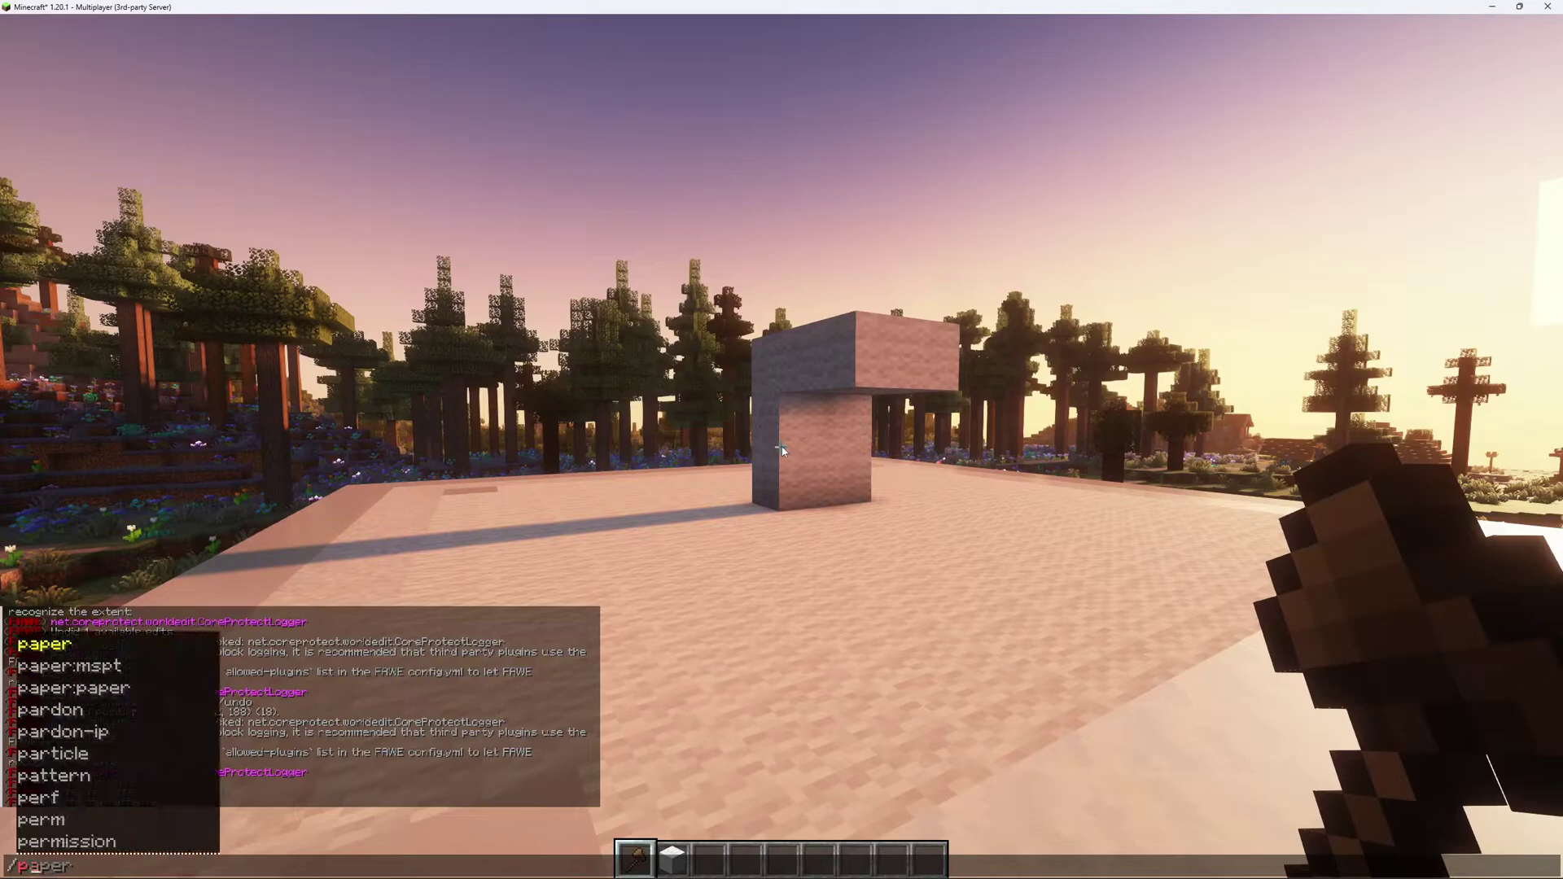
type("paste")
key("Return")
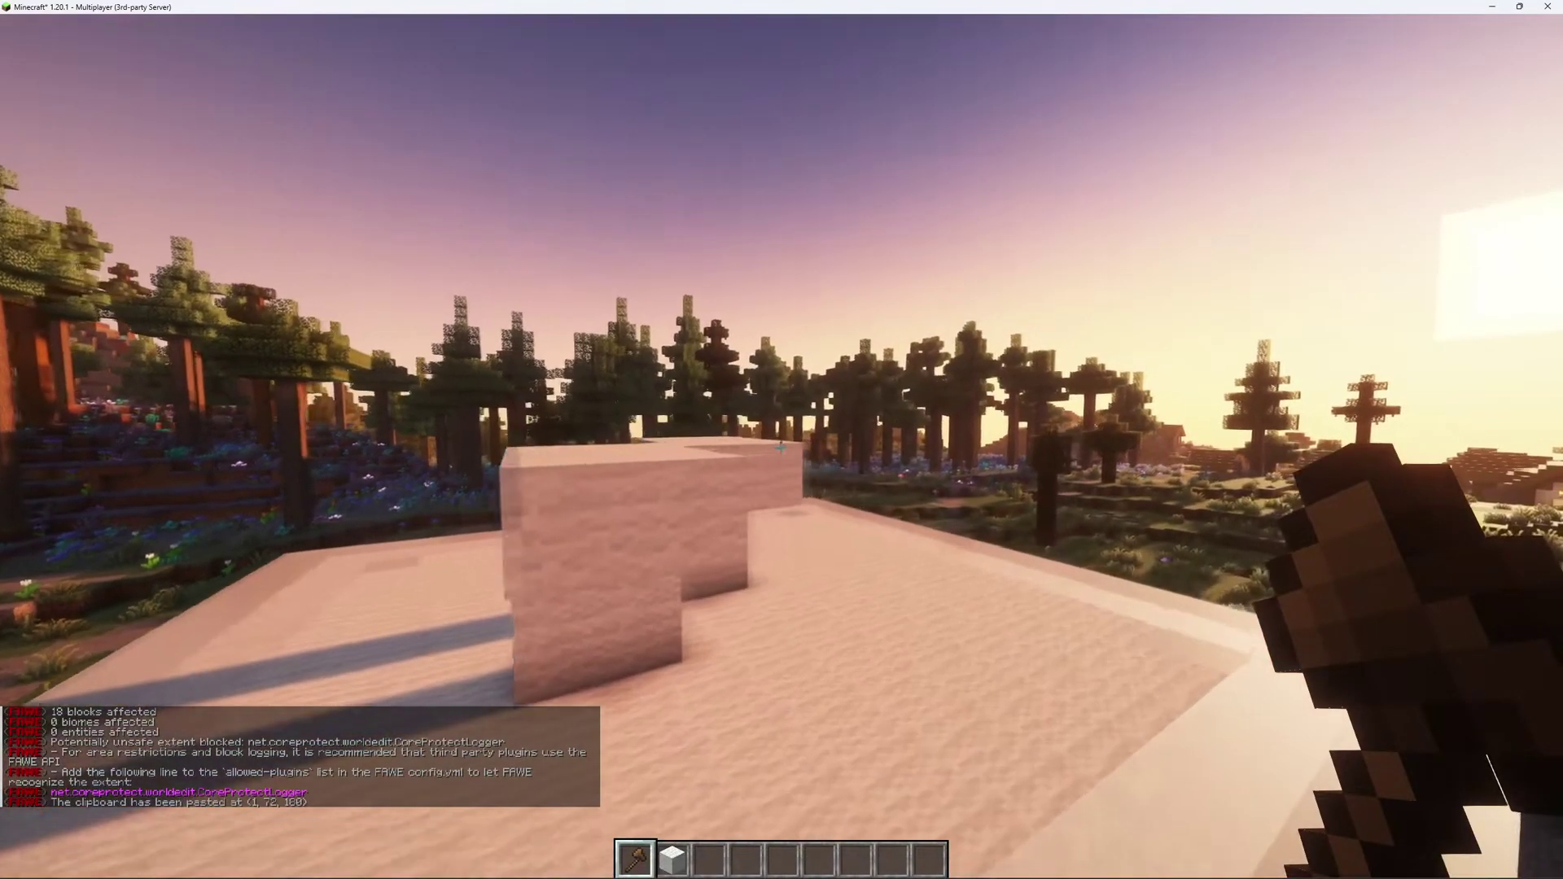
key("d")
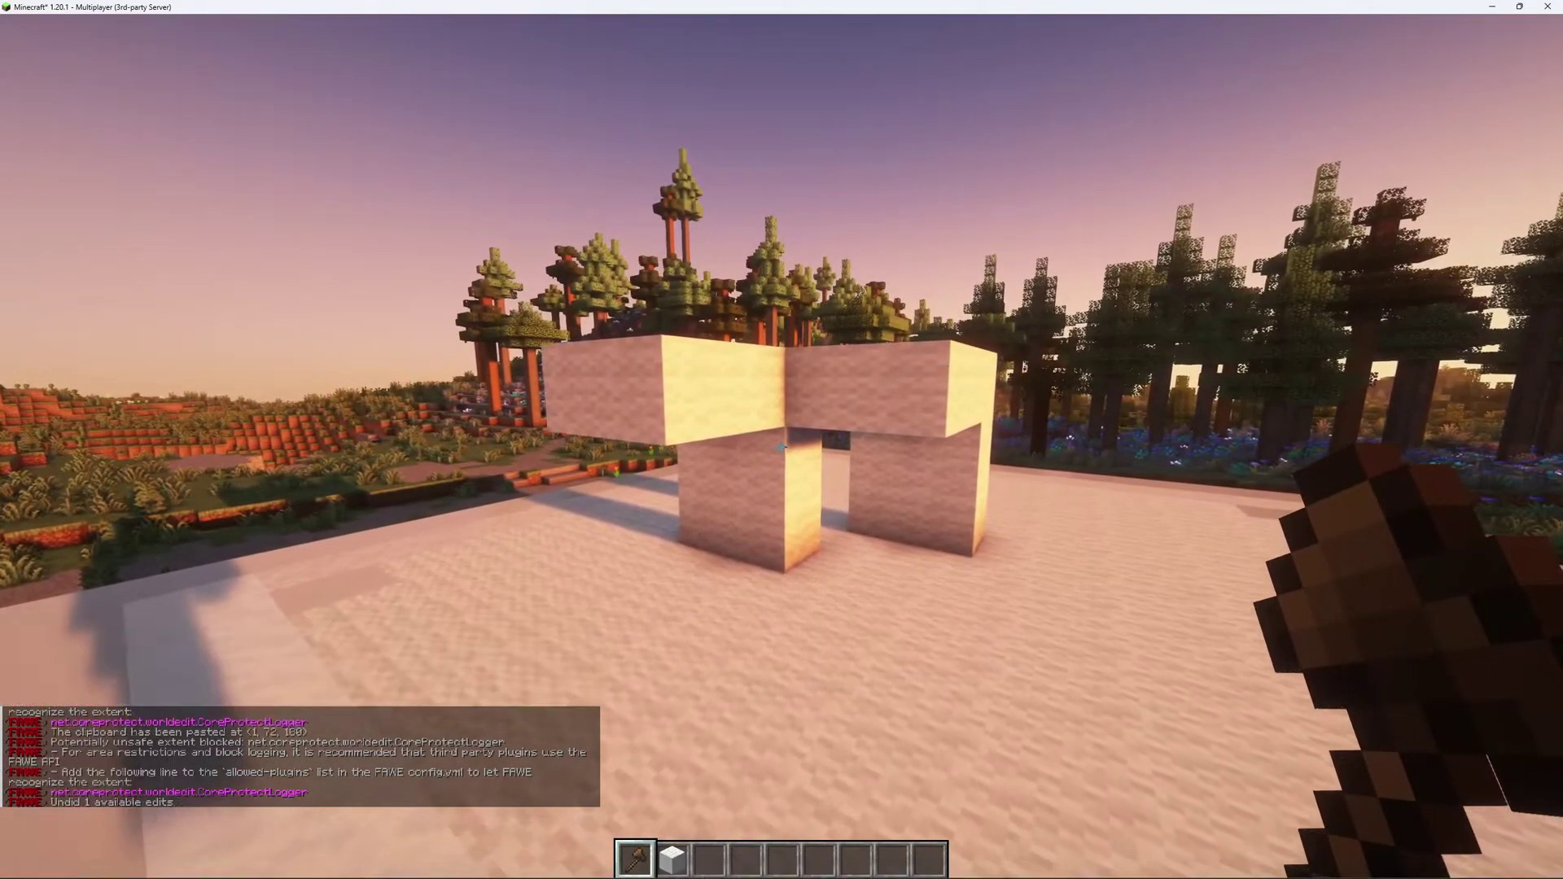
type("//schemaur")
key("Return")
Step: Clear the wool selection with //set air and view the empty platform in third person
type("//set air")
key("Return")
key("3")
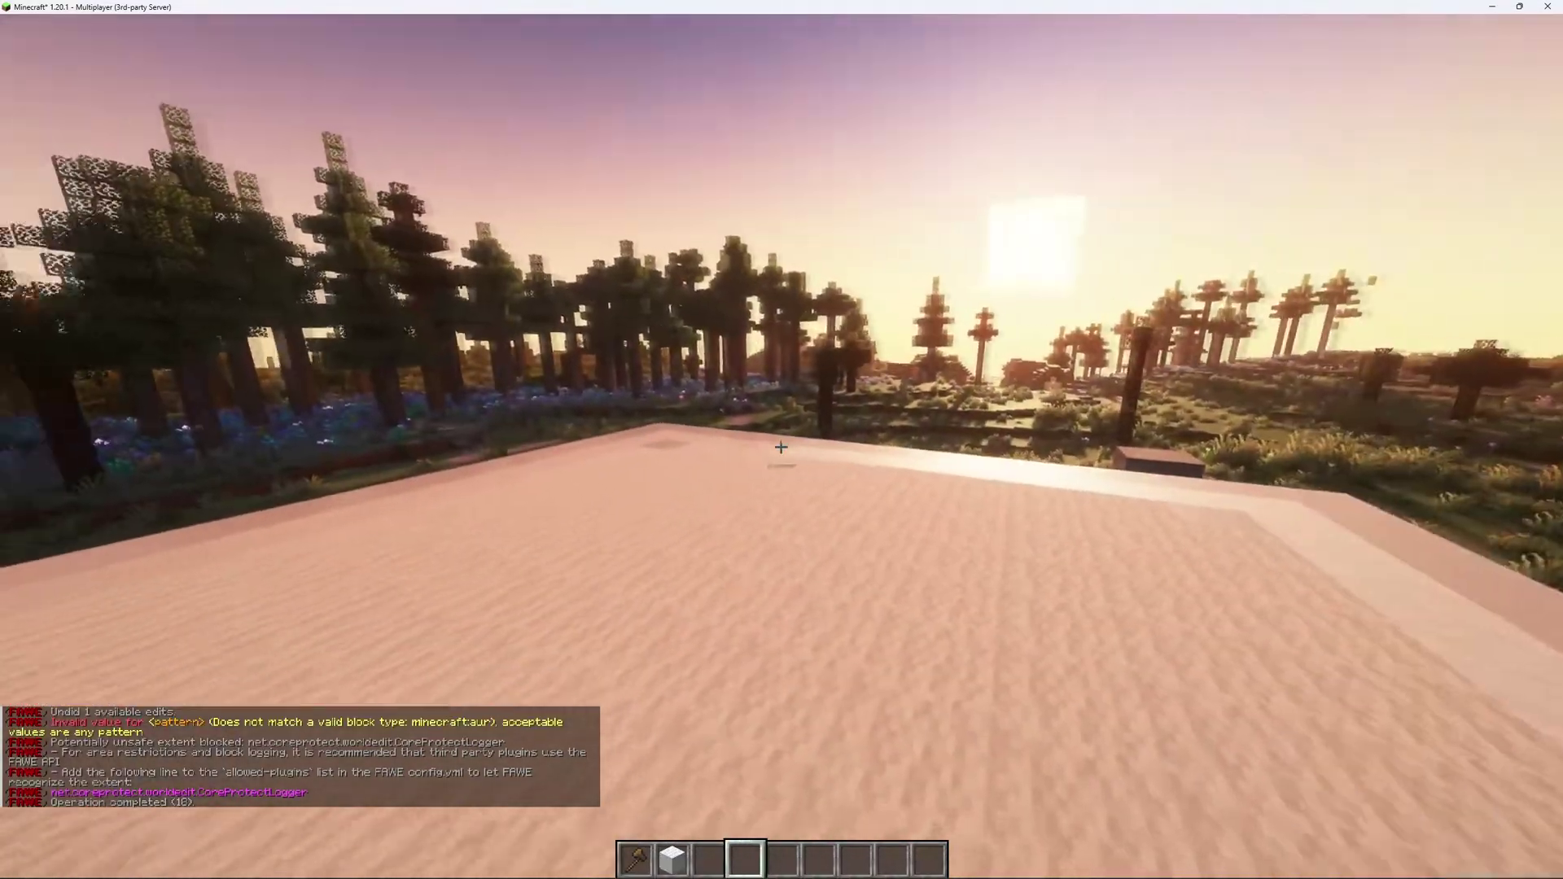
key("1")
key("3")
key("F5")
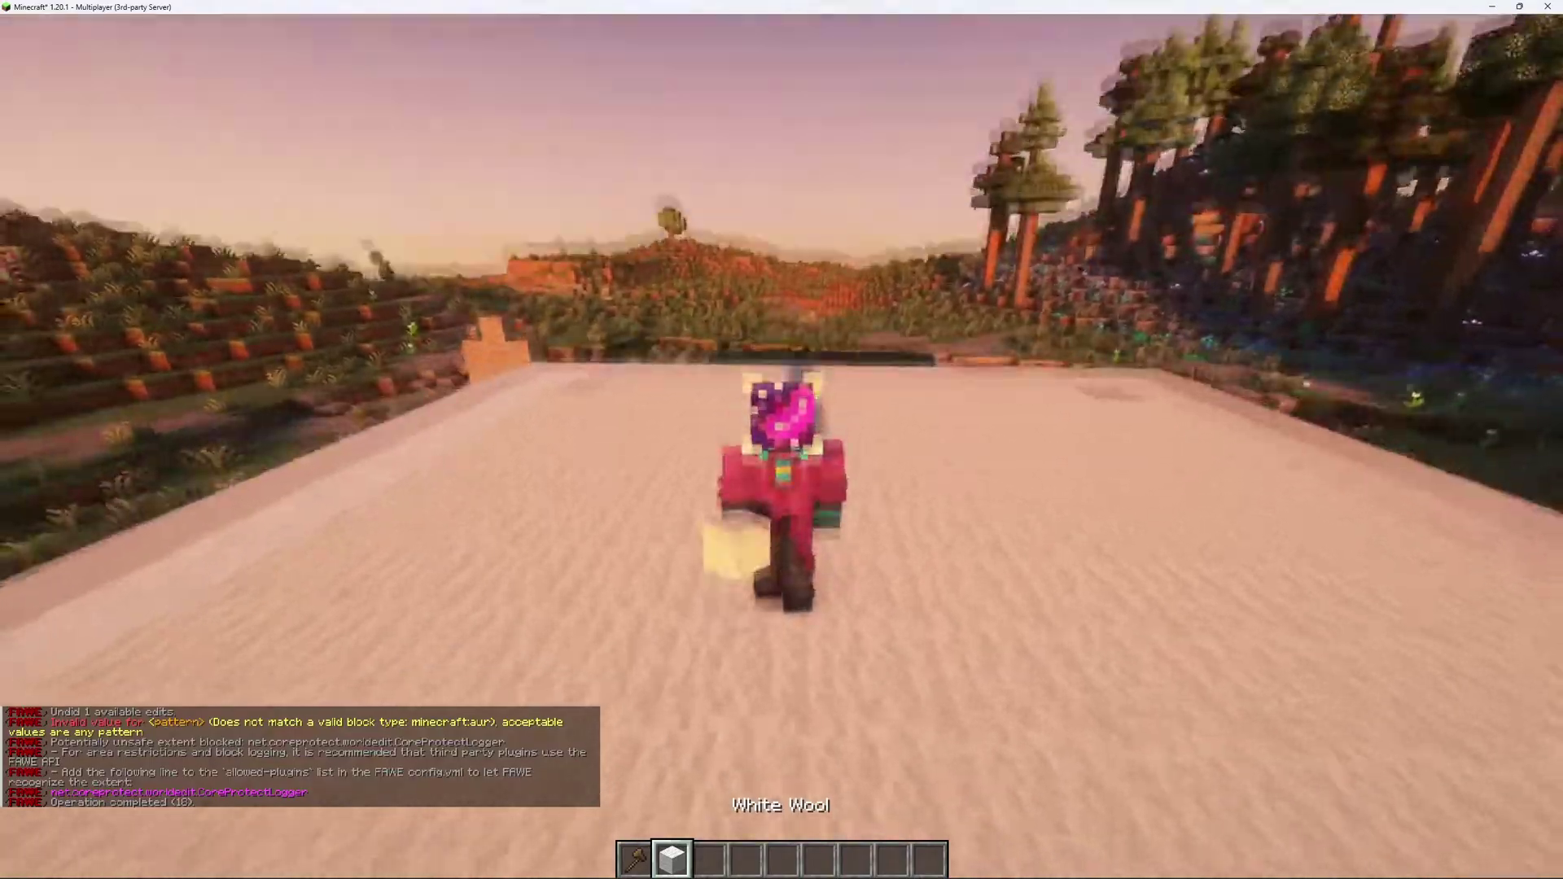
key("1")
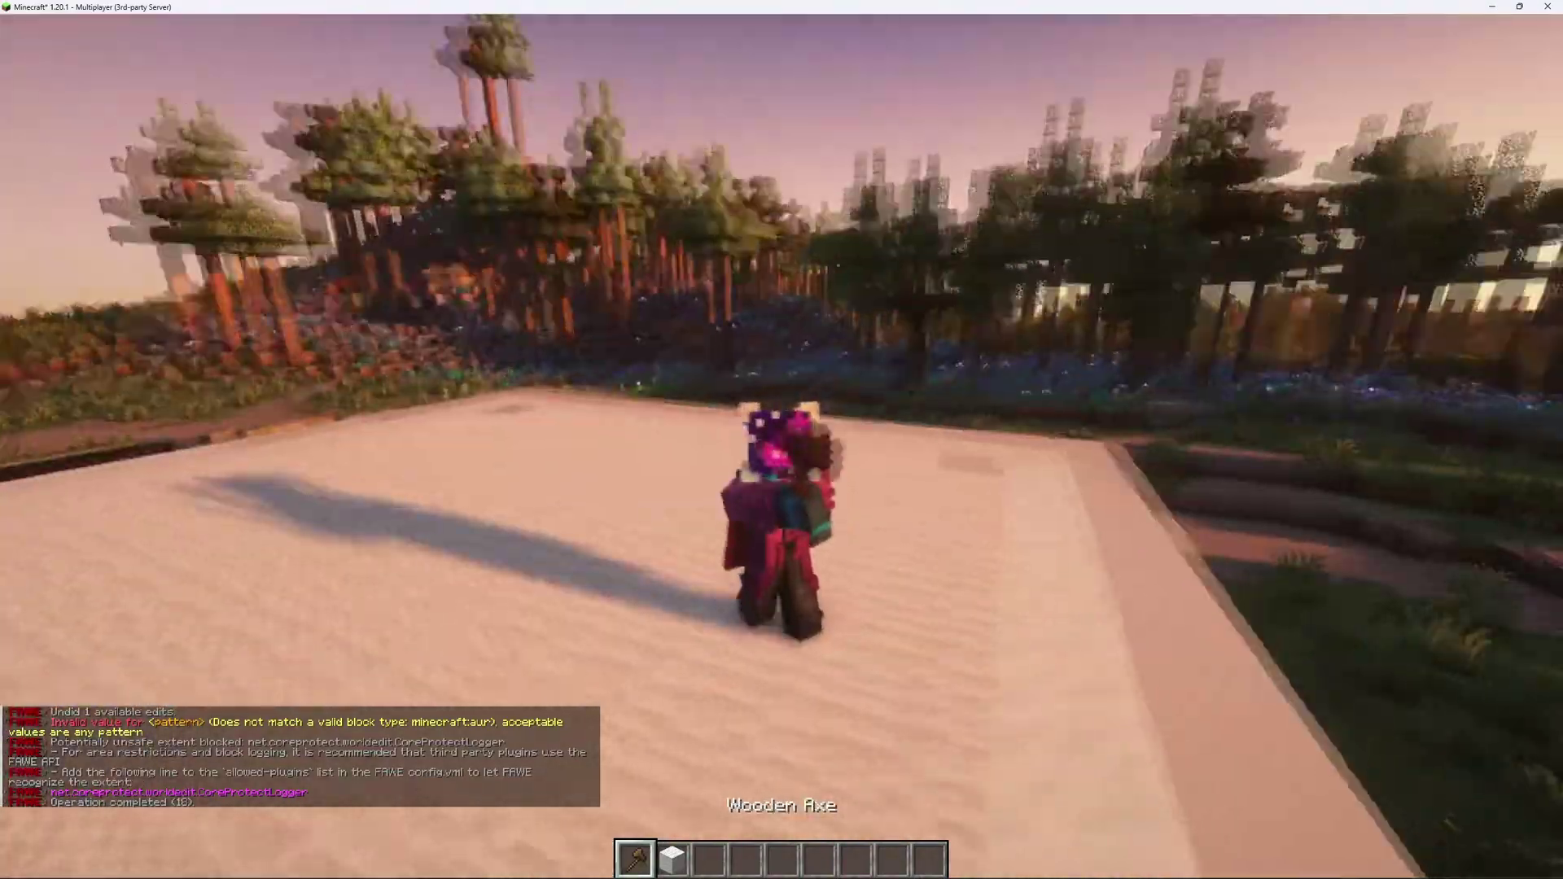